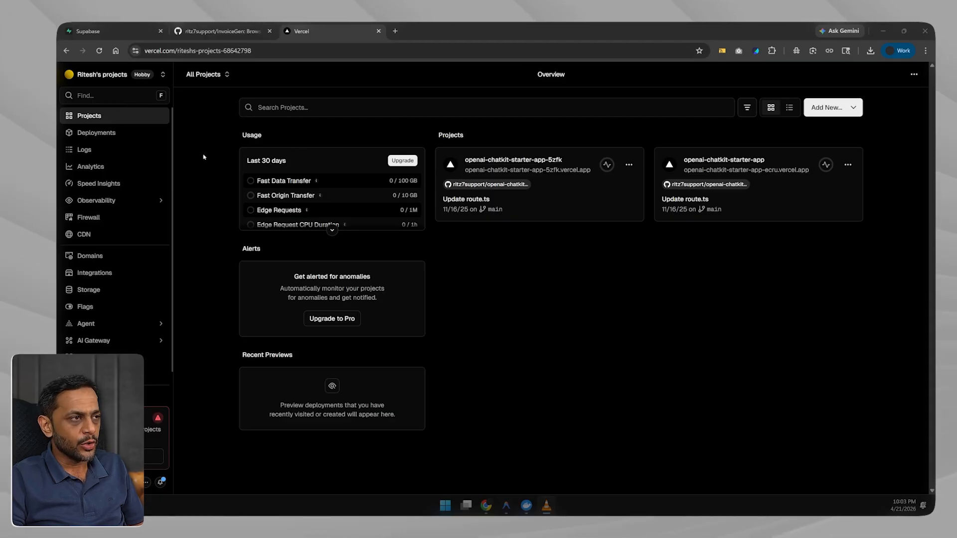
# Step: Start a new Vercel project, check the connected GitHub account, and import the InvoiceGen repository
pyautogui.click(822, 108)
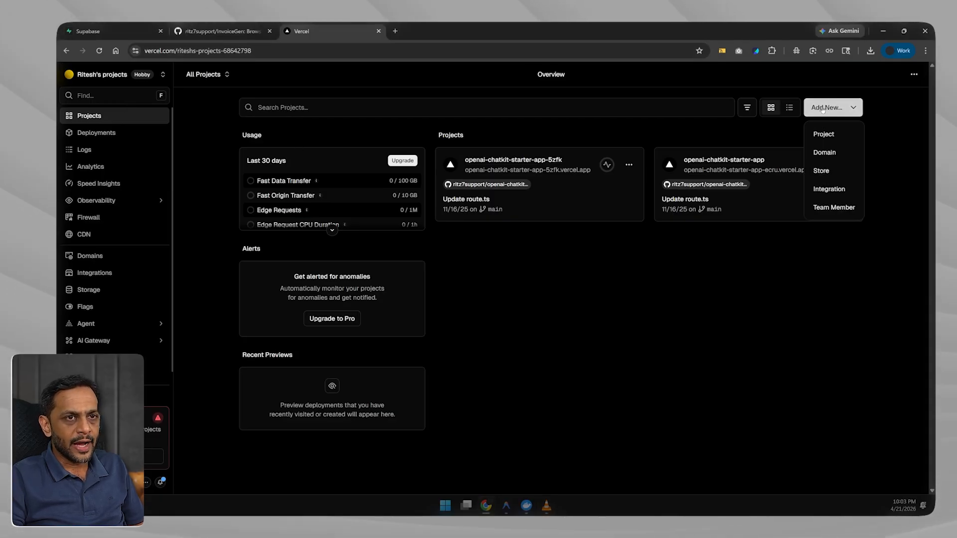
pyautogui.click(823, 134)
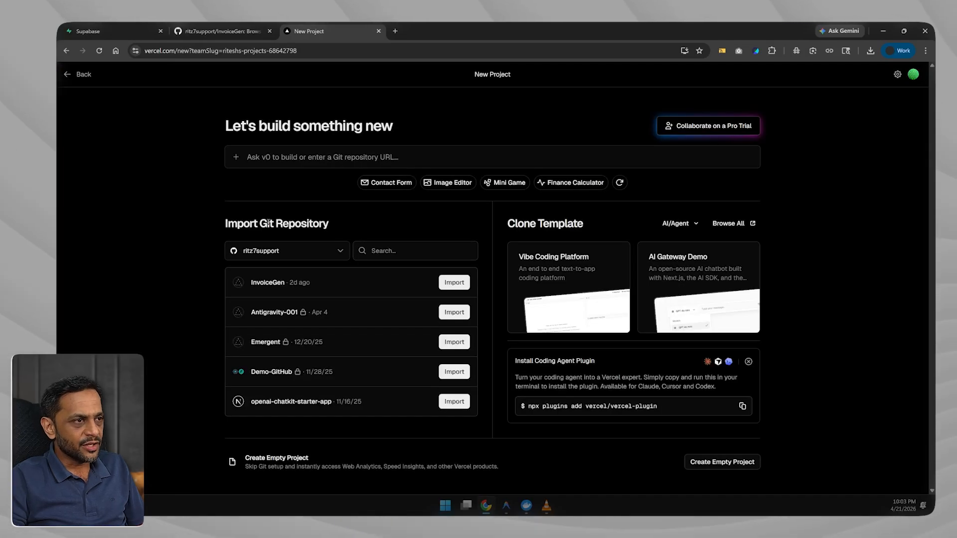
pyautogui.click(272, 251)
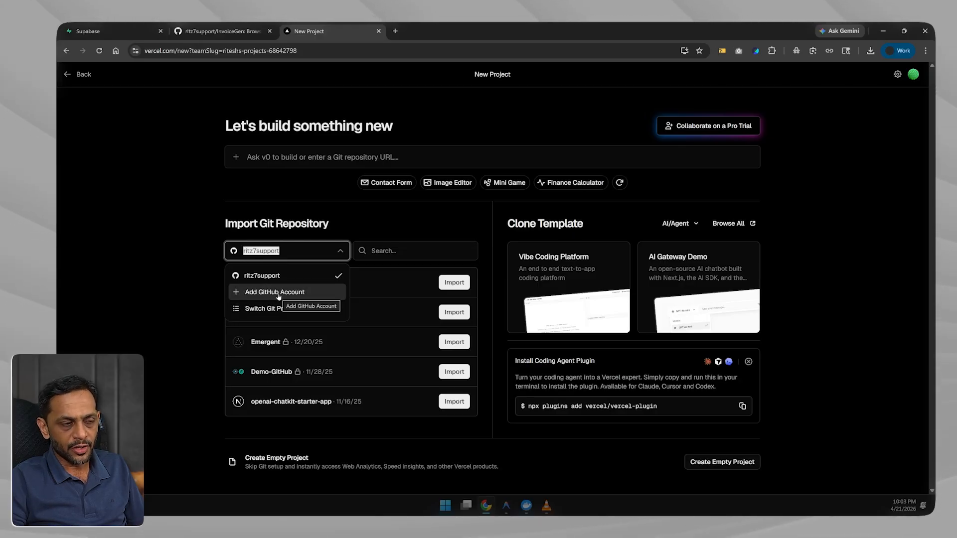
pyautogui.click(205, 257)
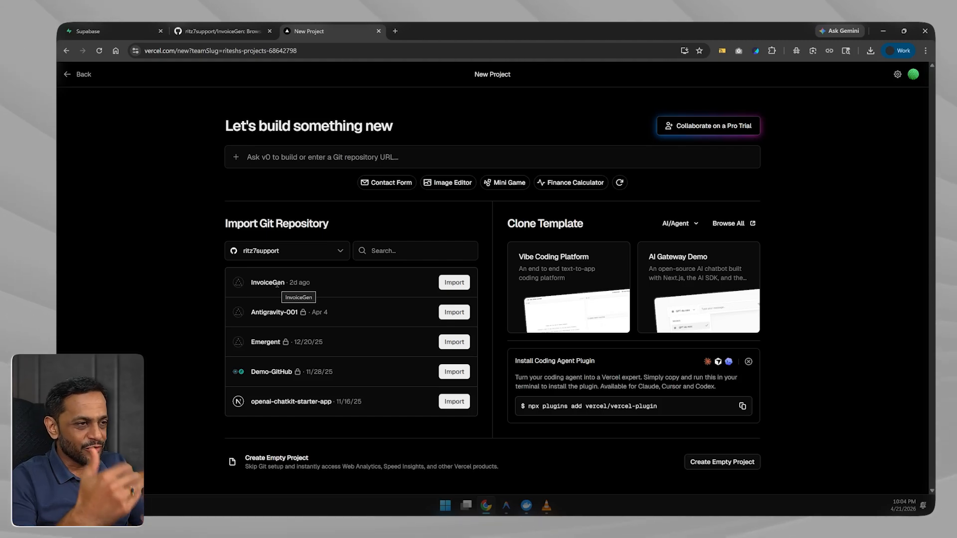
pyautogui.click(452, 283)
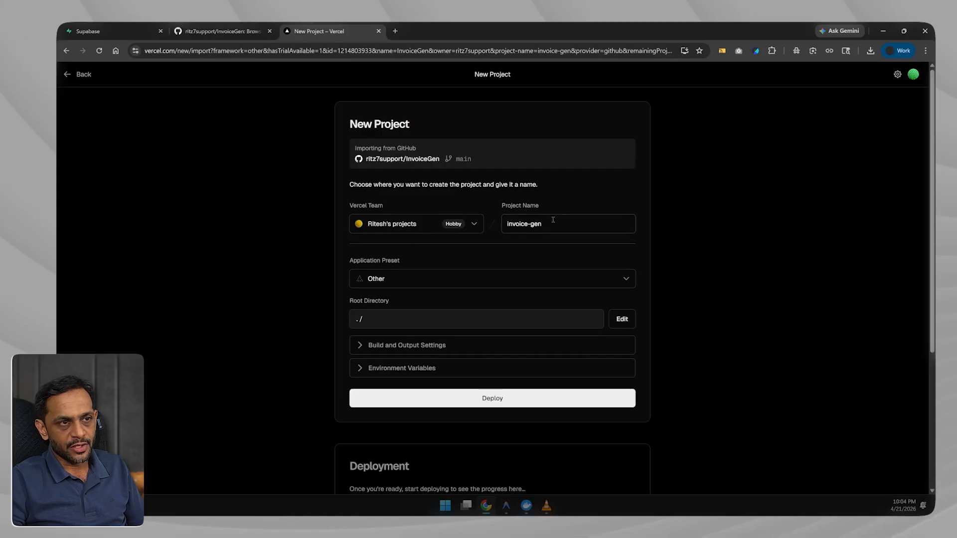
# Step: Keep the Other framework preset, deploy invoice-gen, and scroll to Next Steps on the Congratulations page
pyautogui.click(399, 277)
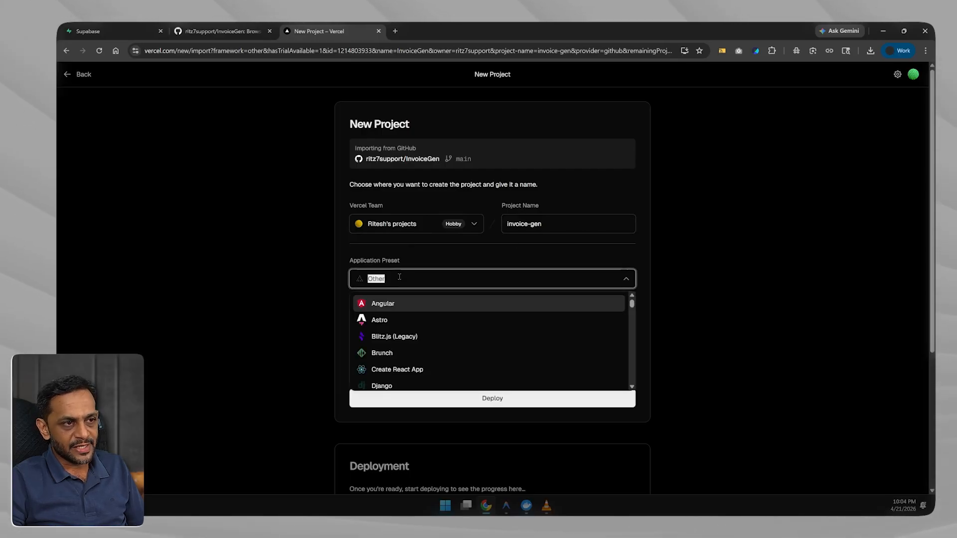
pyautogui.click(304, 252)
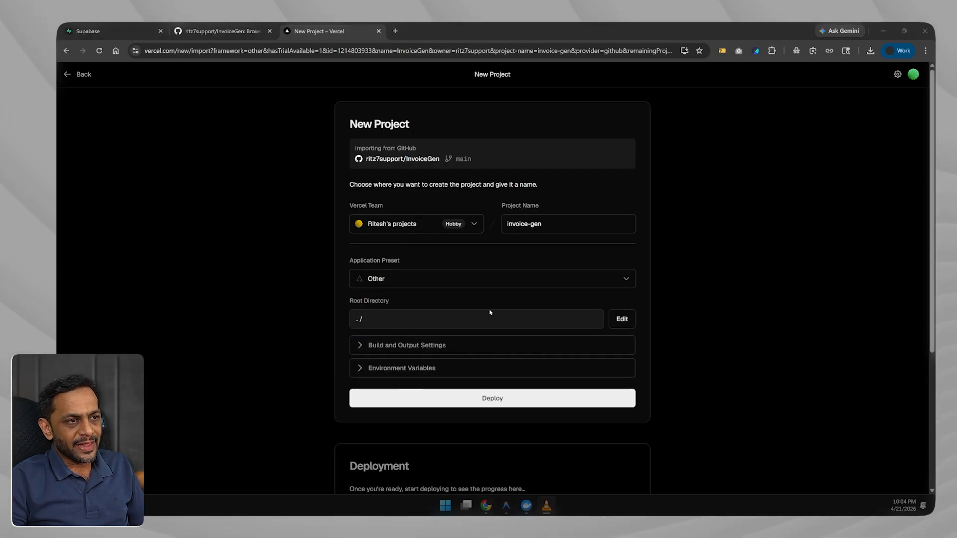
pyautogui.click(495, 401)
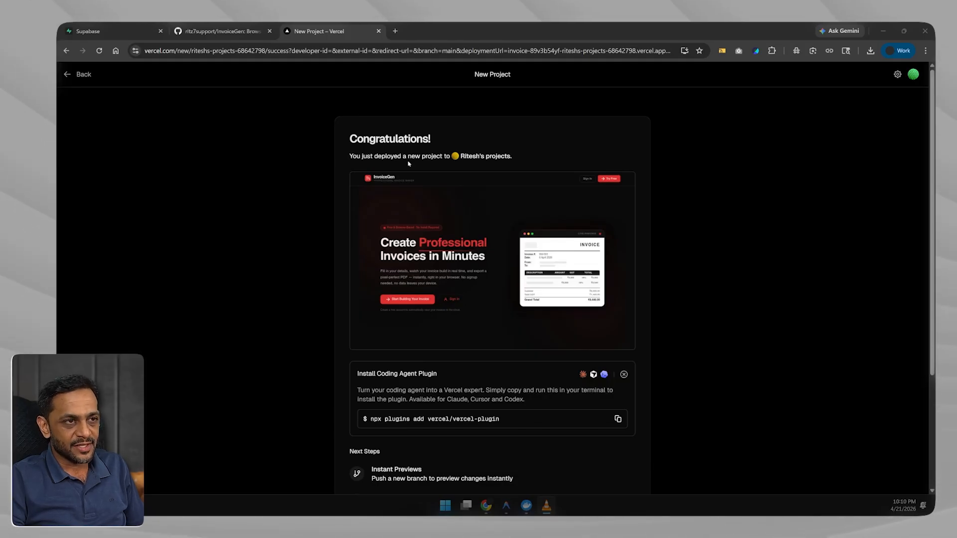
pyautogui.scroll(-3, 327, 316)
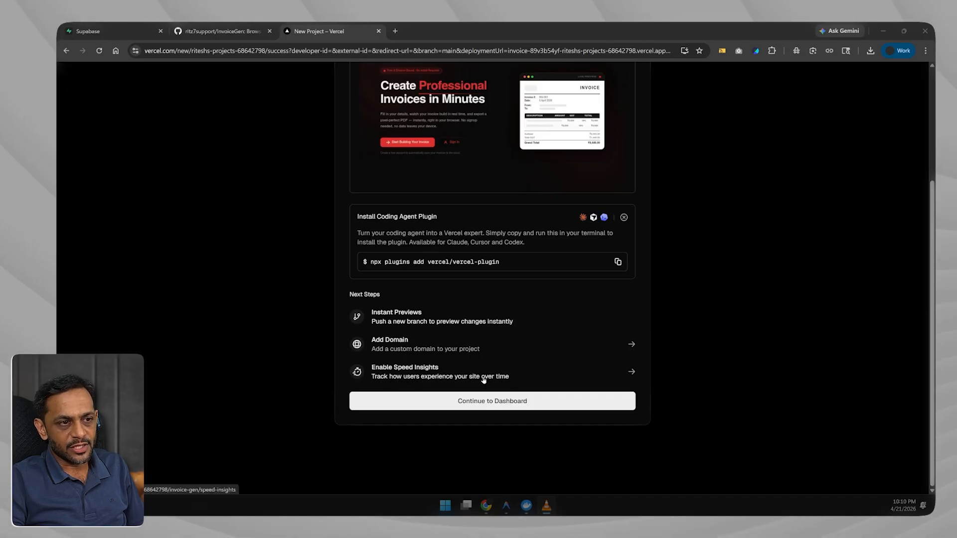
# Step: Go to the invoice-gen dashboard and try the live site at invoice-gen-livid.vercel.app in another tab
pyautogui.click(493, 402)
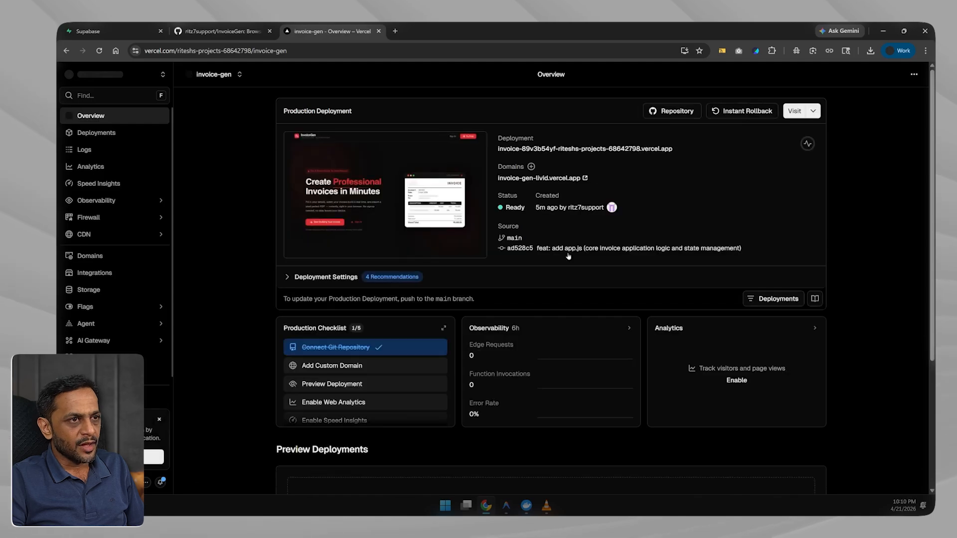
pyautogui.middleClick(615, 149)
pyautogui.middleClick(430, 25)
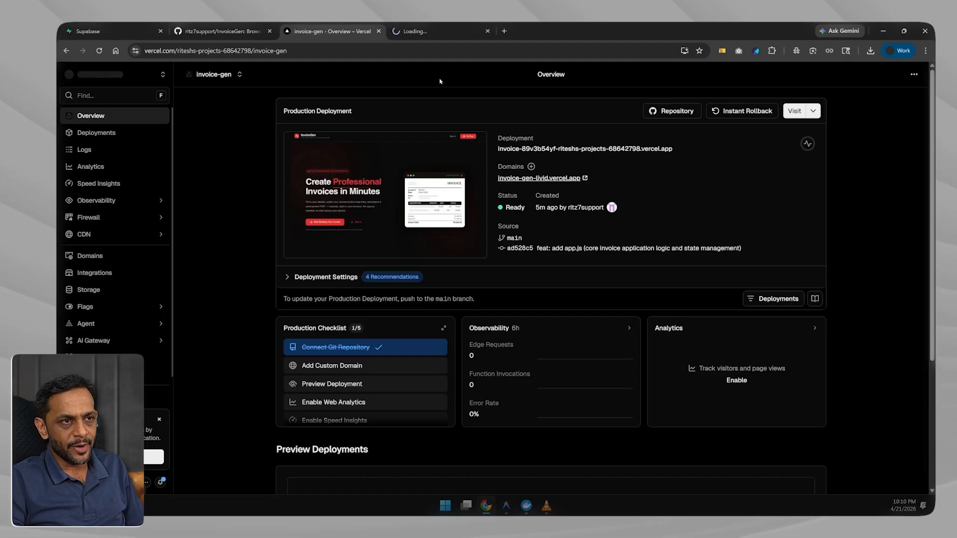
pyautogui.click(434, 31)
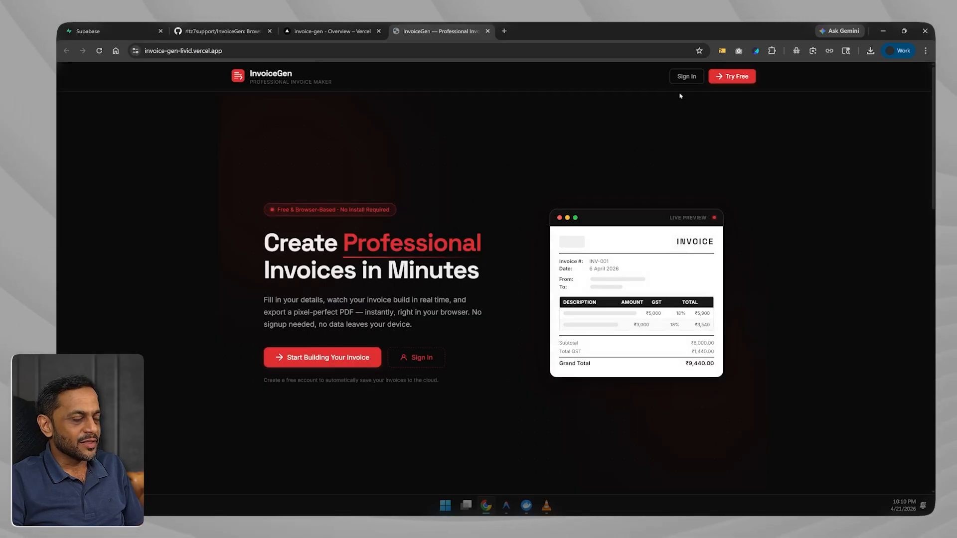
pyautogui.click(722, 77)
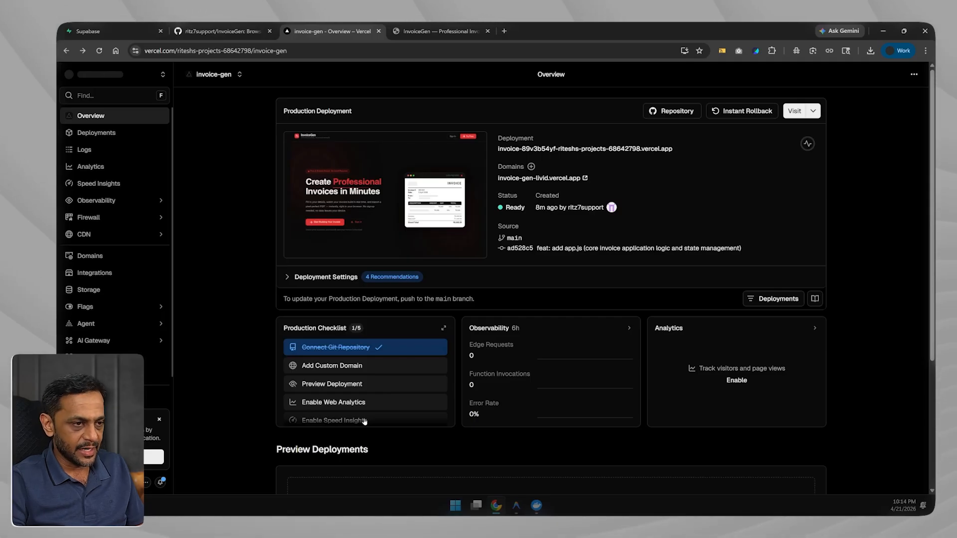
# Step: Navigate from the invoice-gen project to the team's Domains page
pyautogui.click(343, 366)
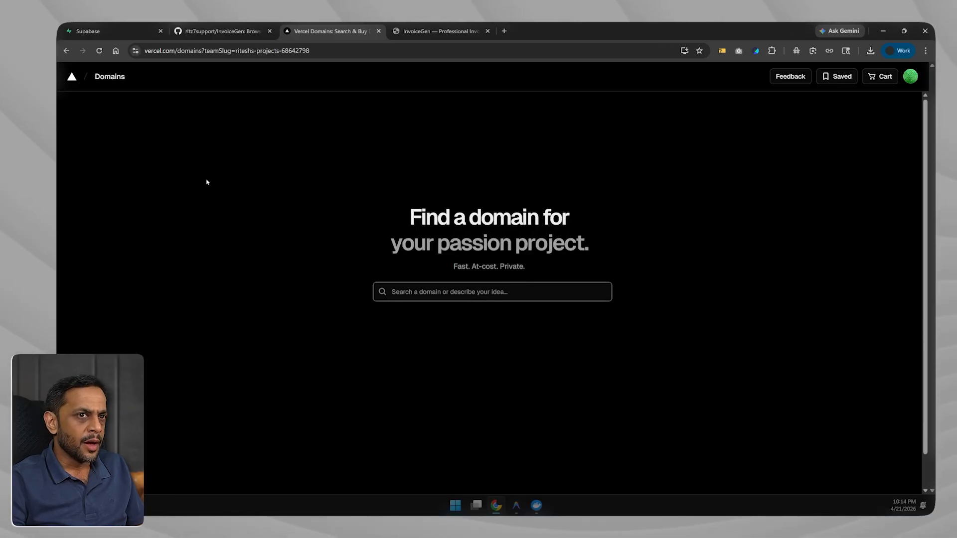
pyautogui.click(910, 77)
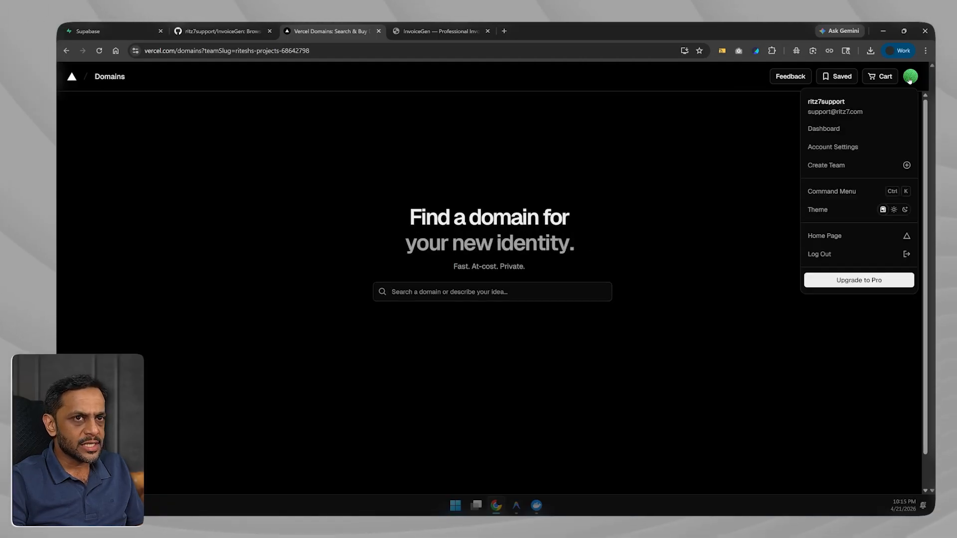
pyautogui.click(833, 130)
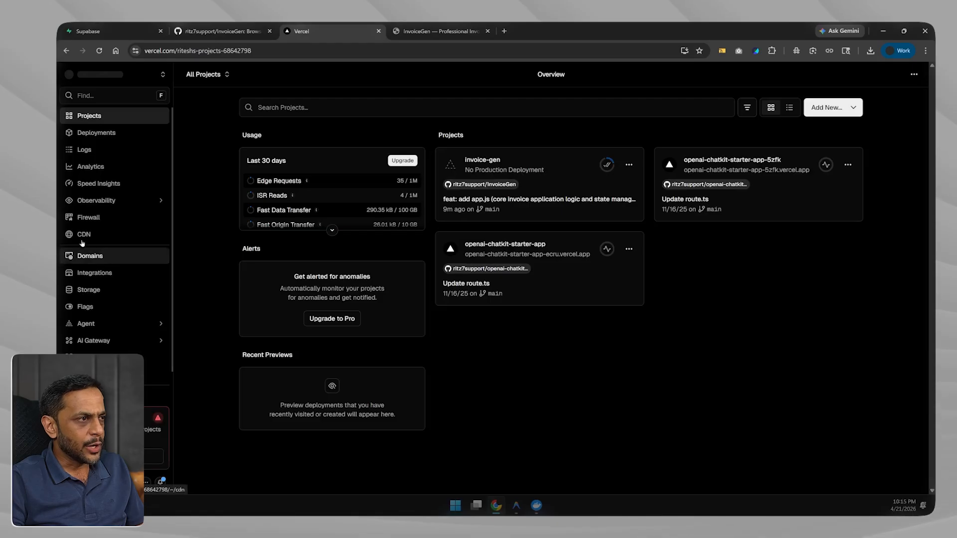
pyautogui.click(89, 255)
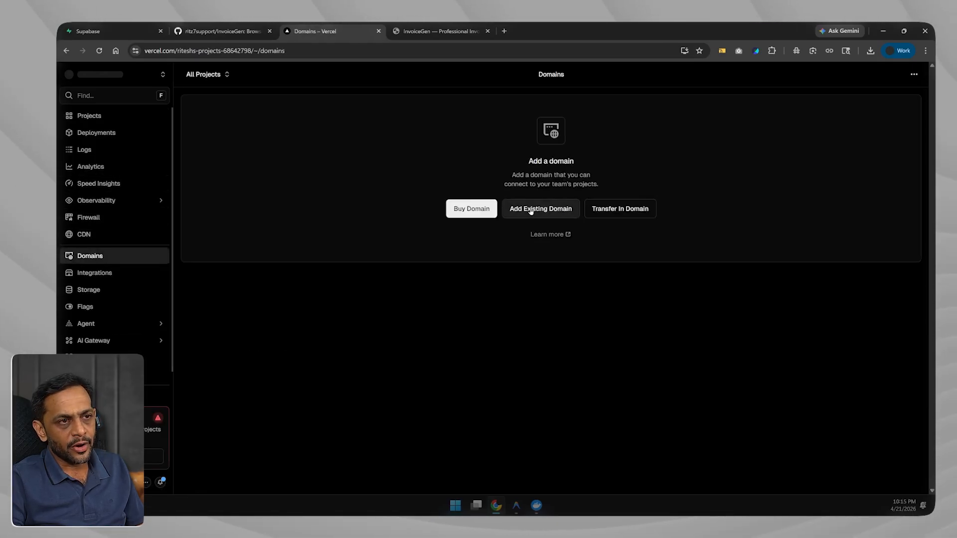
# Step: Add ritz7.ai as an existing domain and pick the invoice-gen project
pyautogui.click(530, 211)
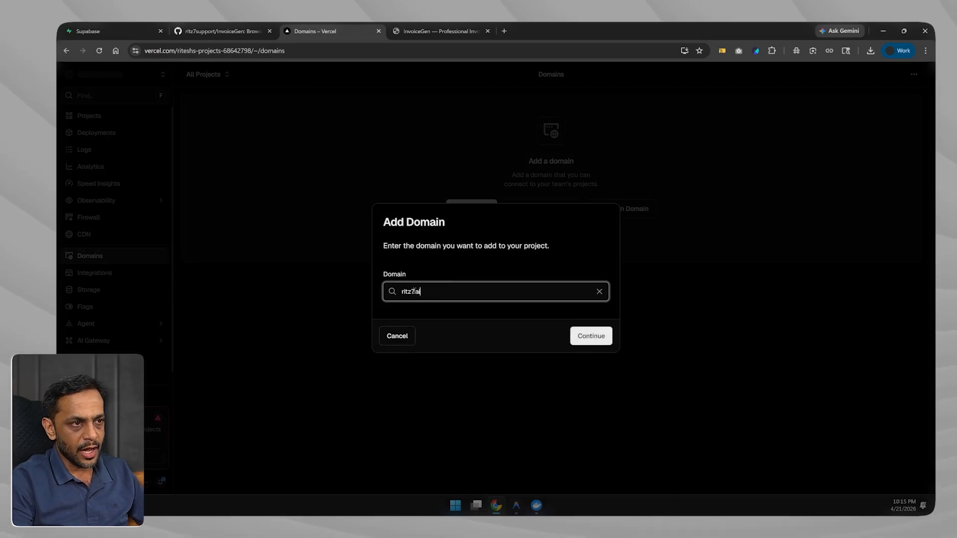
pyautogui.click(591, 336)
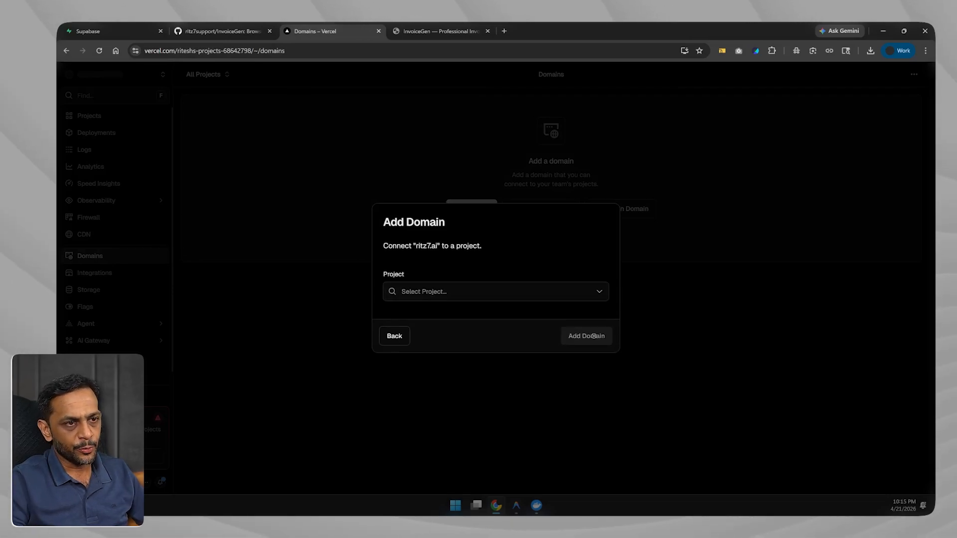
pyautogui.click(428, 292)
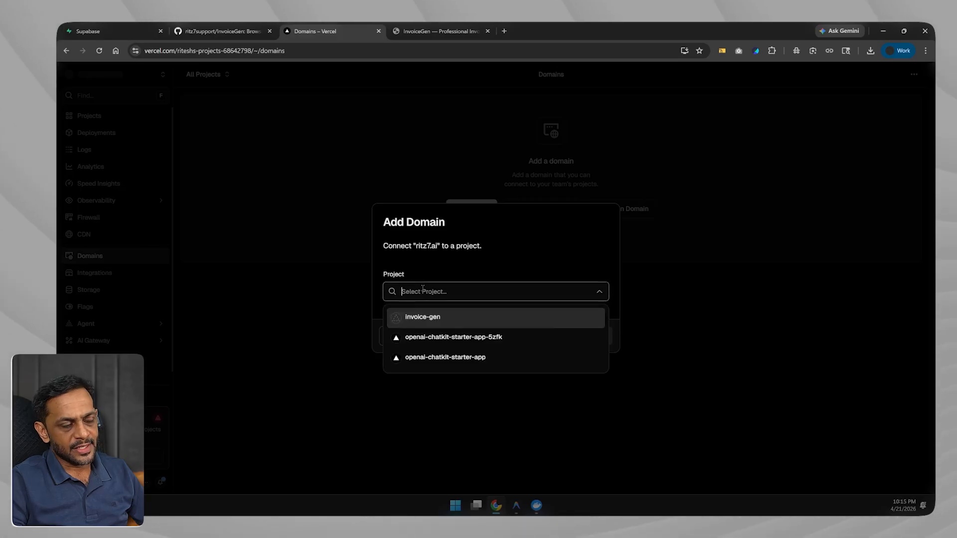
pyautogui.click(424, 318)
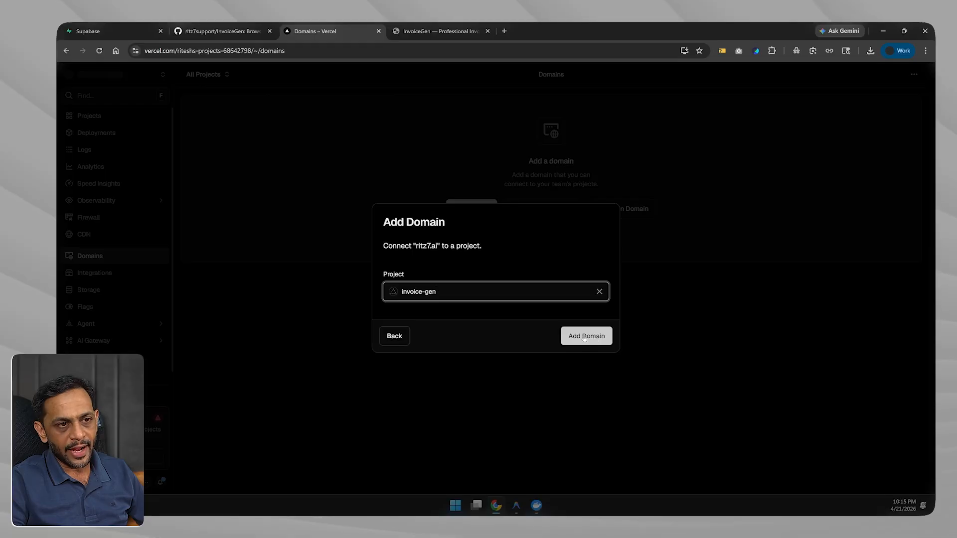
# Step: Change the domain to app.ritz7.ai and add it to the invoice-gen project
pyautogui.click(395, 336)
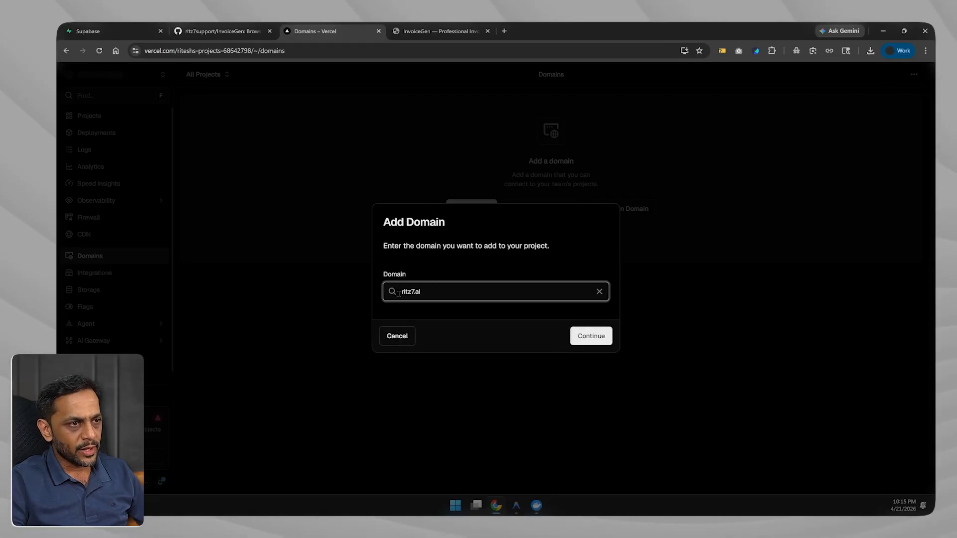
pyautogui.write('ap')
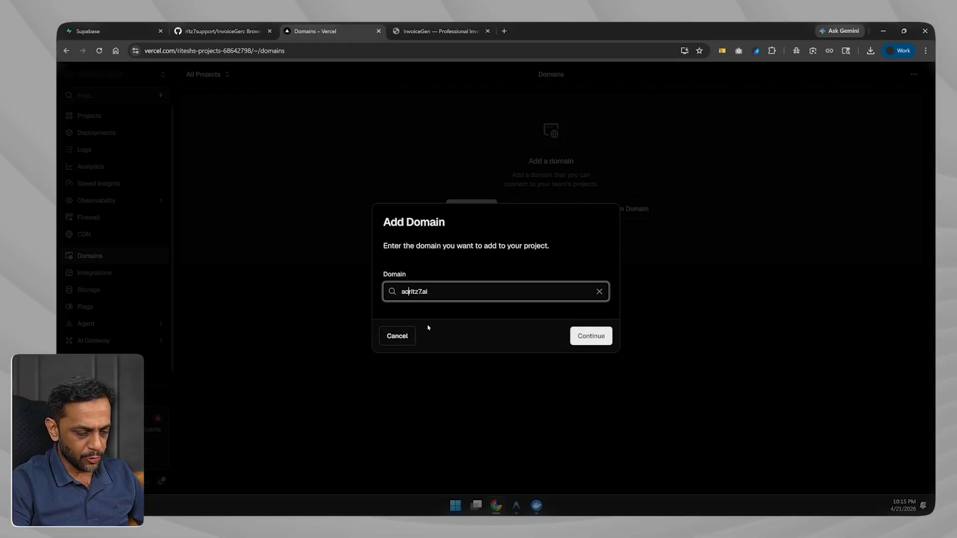
pyautogui.write('p')
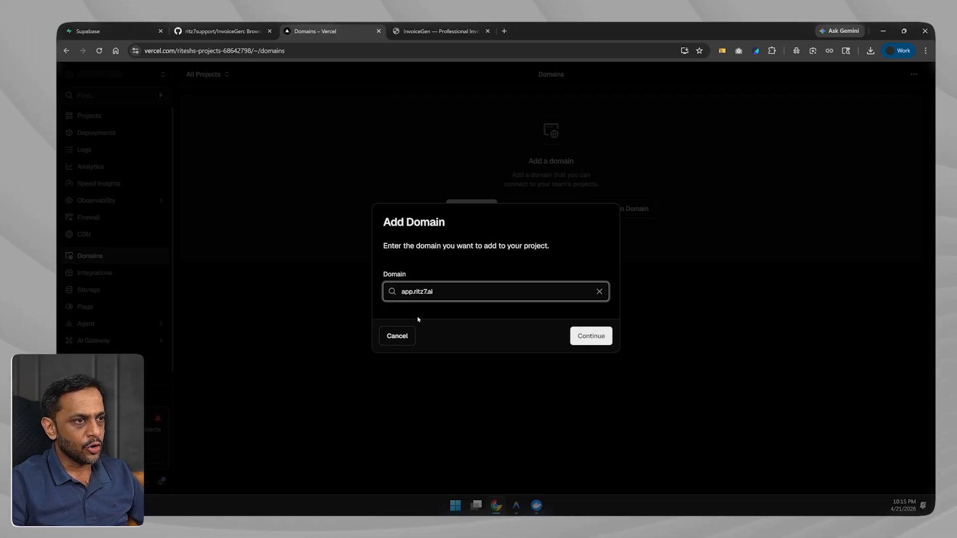
pyautogui.click(591, 335)
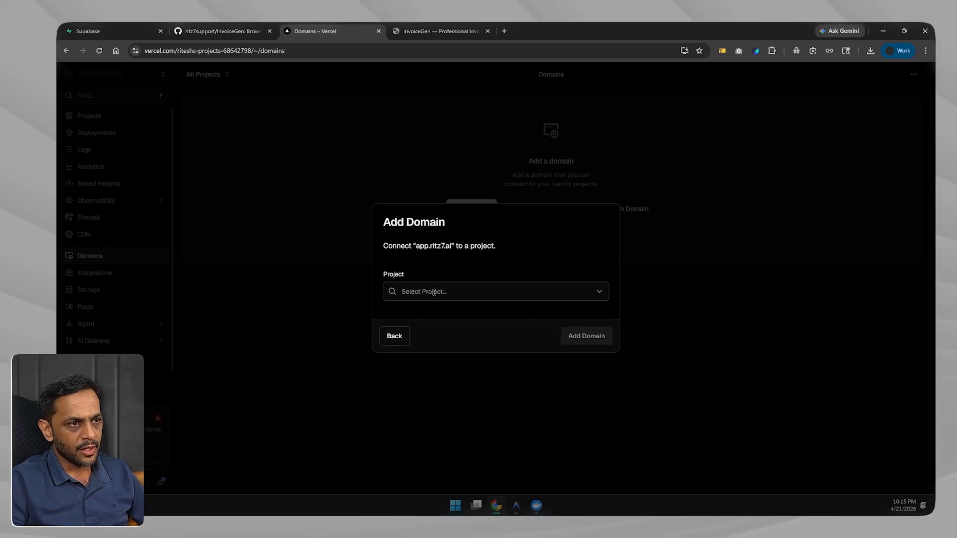
pyautogui.click(438, 292)
pyautogui.click(432, 319)
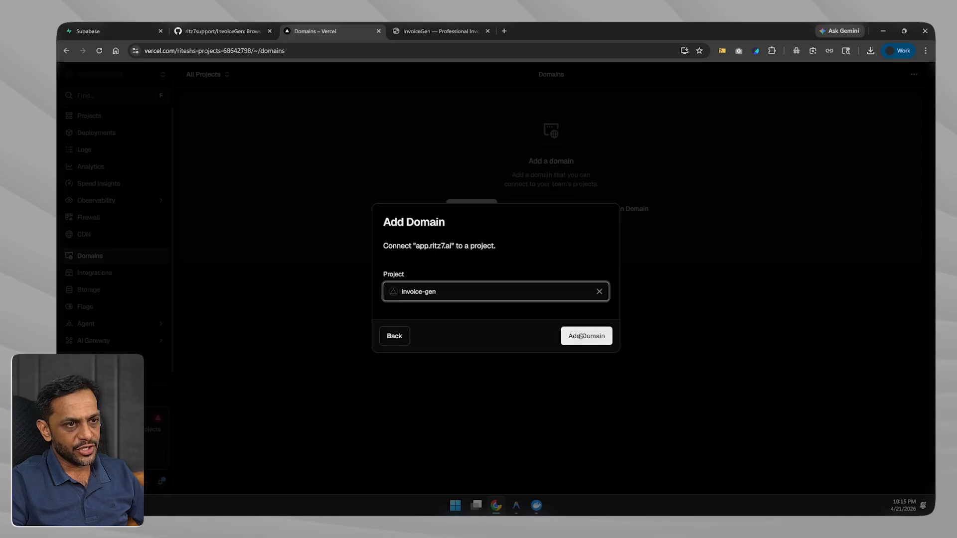
pyautogui.click(581, 337)
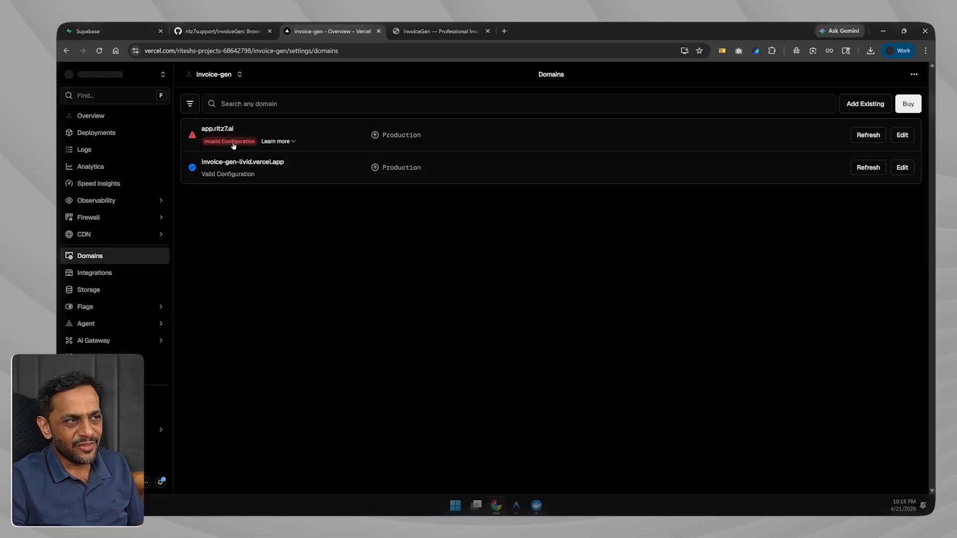
# Step: Expand app.ritz7.ai's DNS Records panel to show the required CNAME named app
pyautogui.click(287, 142)
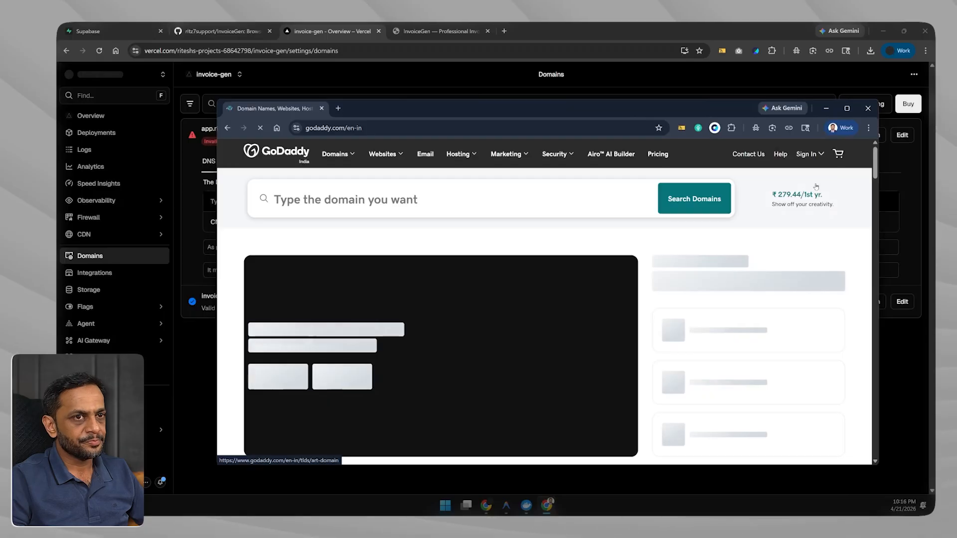
# Step: Maximize the GoDaddy window showing the ritz7.ai DNS Management page
pyautogui.doubleClick(487, 106)
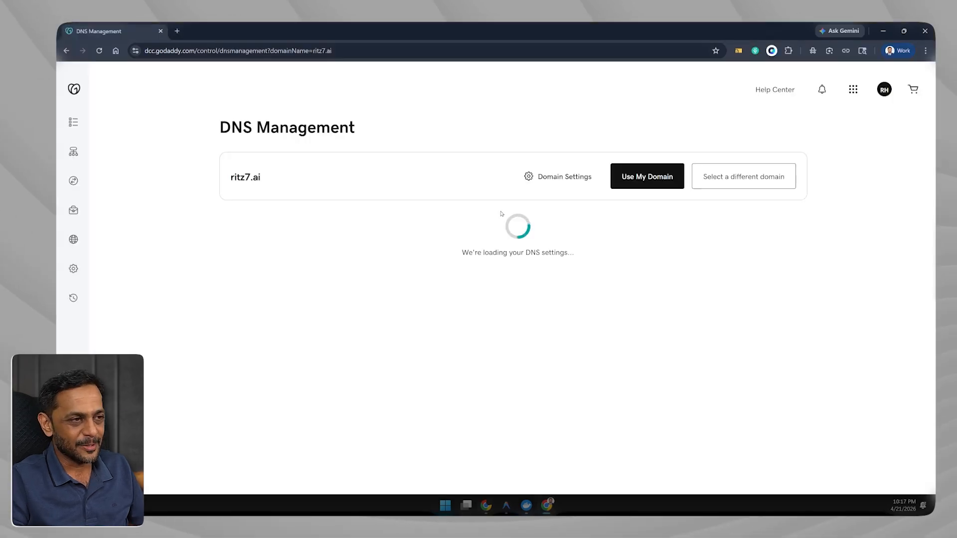
# Step: Reload the DNS page and start a new CNAME record named app for ritz7.ai
pyautogui.click(99, 51)
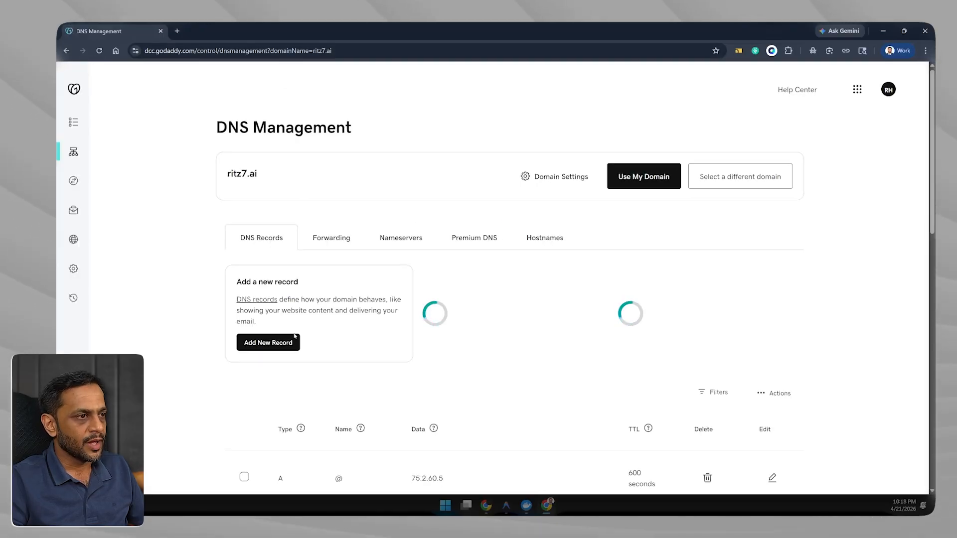
pyautogui.click(267, 344)
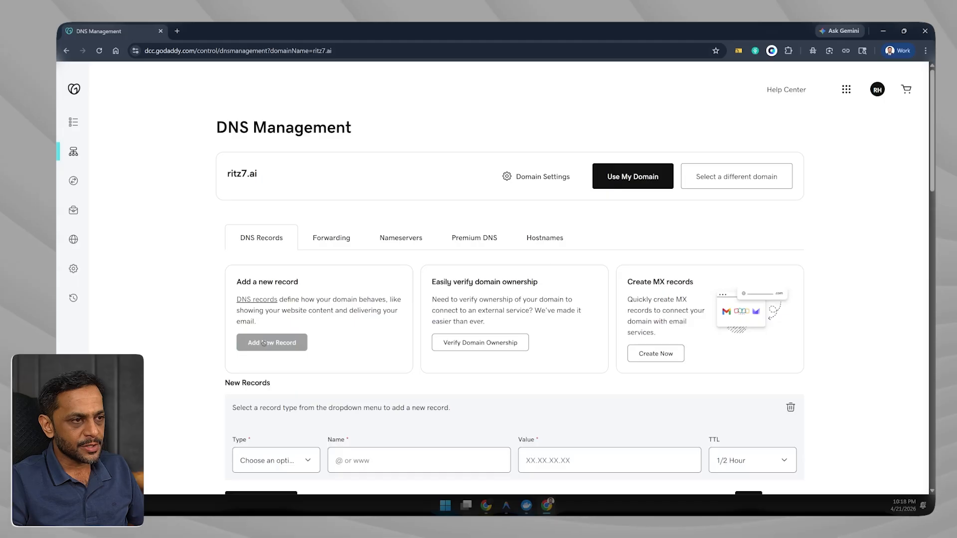
pyautogui.click(276, 460)
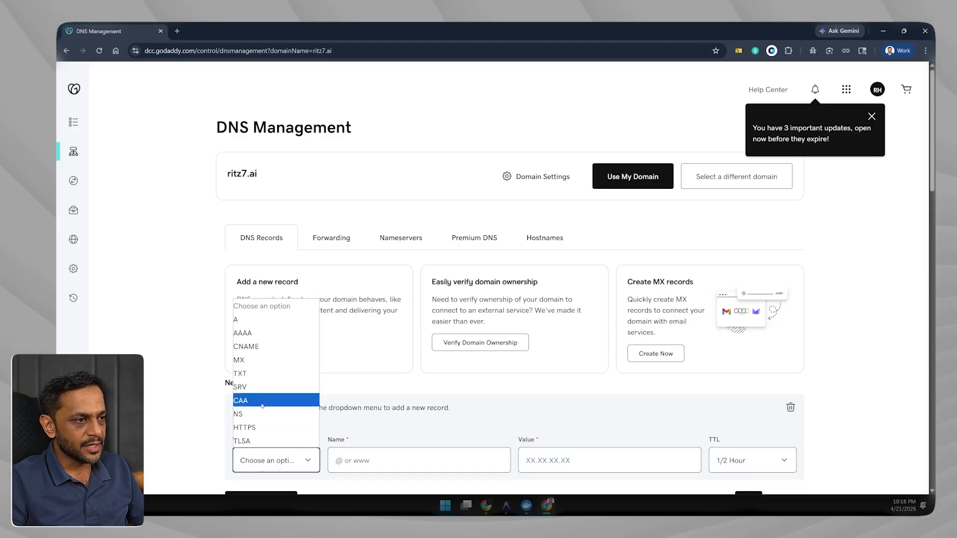
pyautogui.click(254, 351)
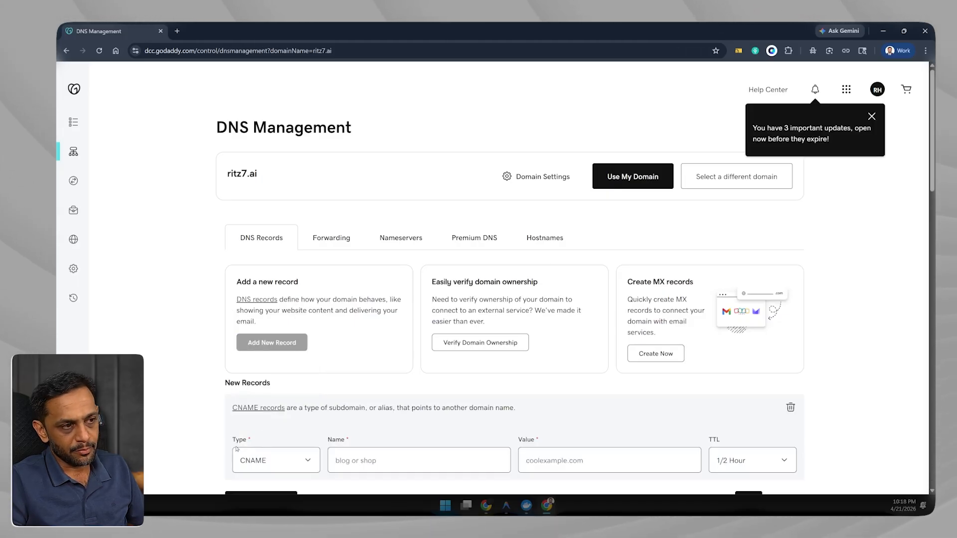
pyautogui.click(378, 462)
pyautogui.hotkey('alt', 'Tab')
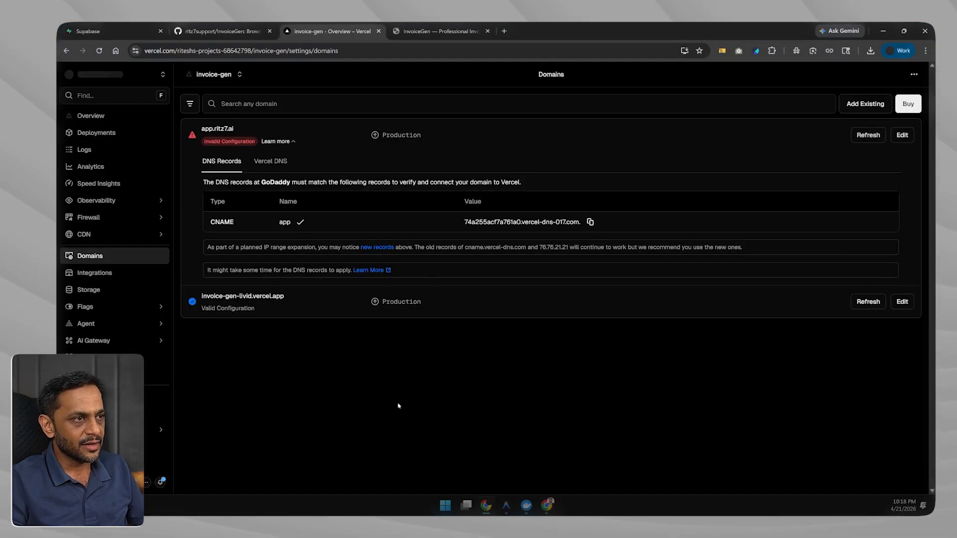
pyautogui.hotkey('alt', 'Tab')
pyautogui.click(411, 457)
pyautogui.write('app')
# Step: Paste 74a255acf7a761a0.vercel-dns-017.com. from Vercel as the record value and save it
pyautogui.hotkey('alt', 'Tab')
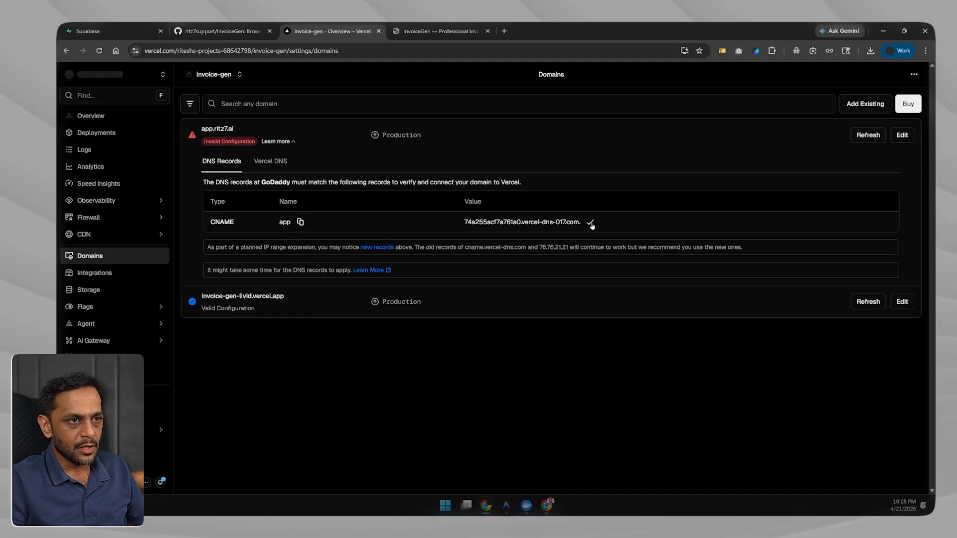
pyautogui.hotkey('alt', 'Tab')
pyautogui.click(565, 462)
pyautogui.write('74a255acf7a761a0.vercel-dns-017.com.')
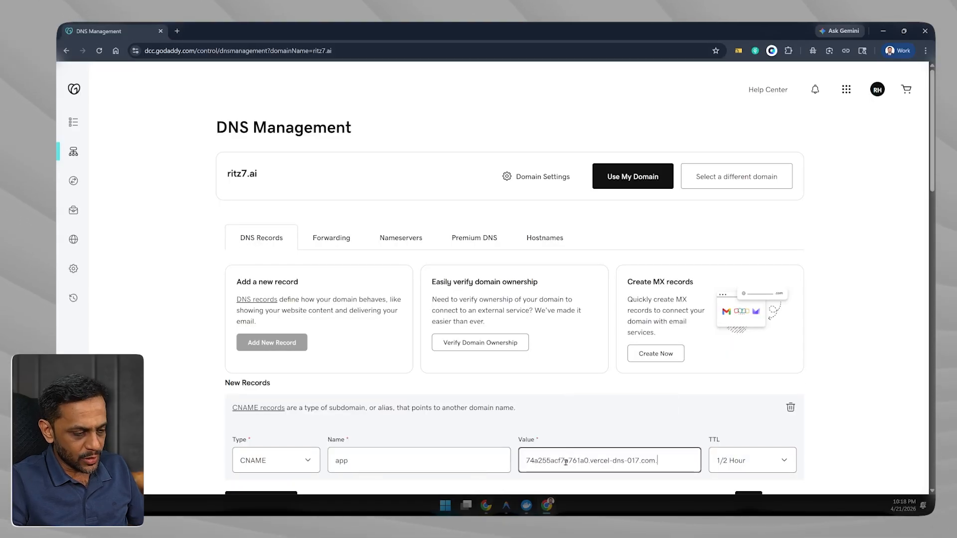
pyautogui.hotkey('alt', 'Tab')
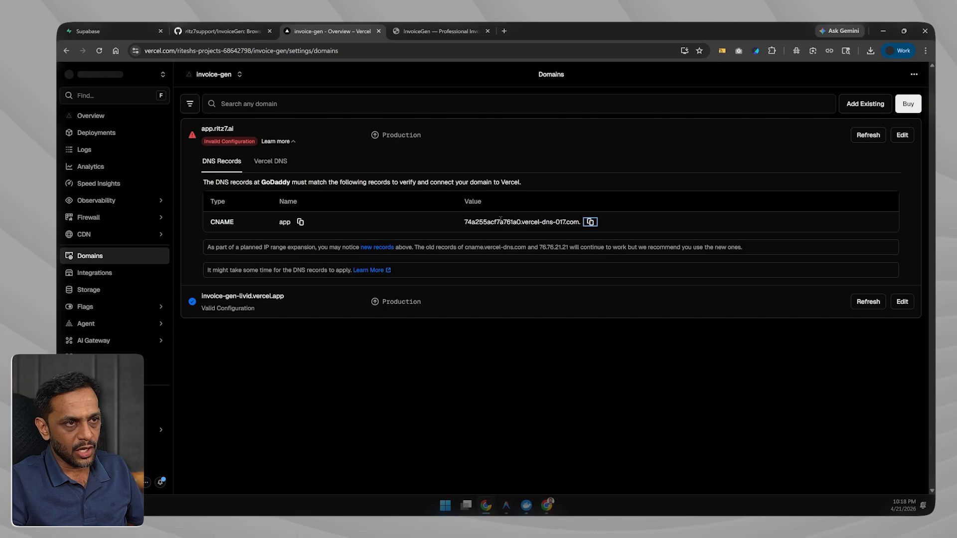
pyautogui.hotkey('alt', 'Tab')
pyautogui.scroll(-3, 673, 417)
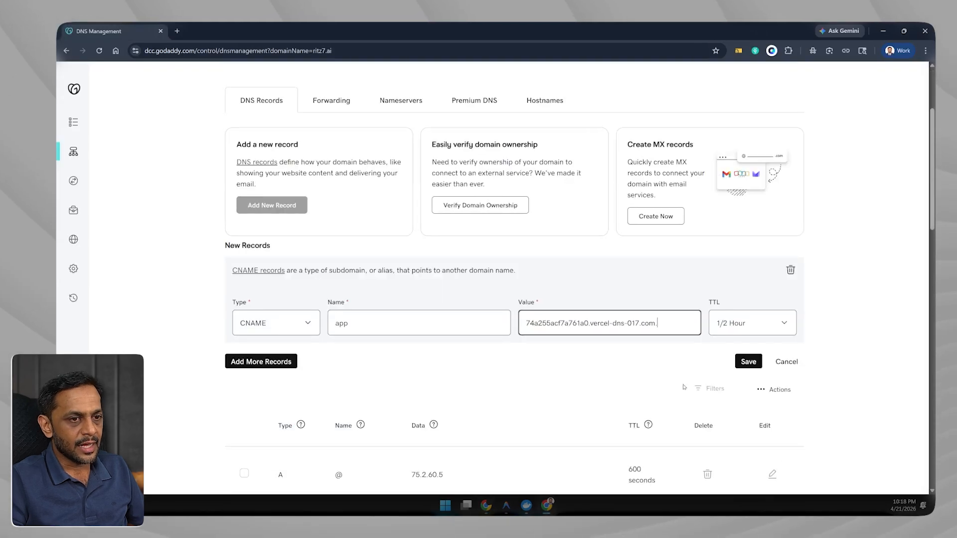
pyautogui.scroll(1, 712, 380)
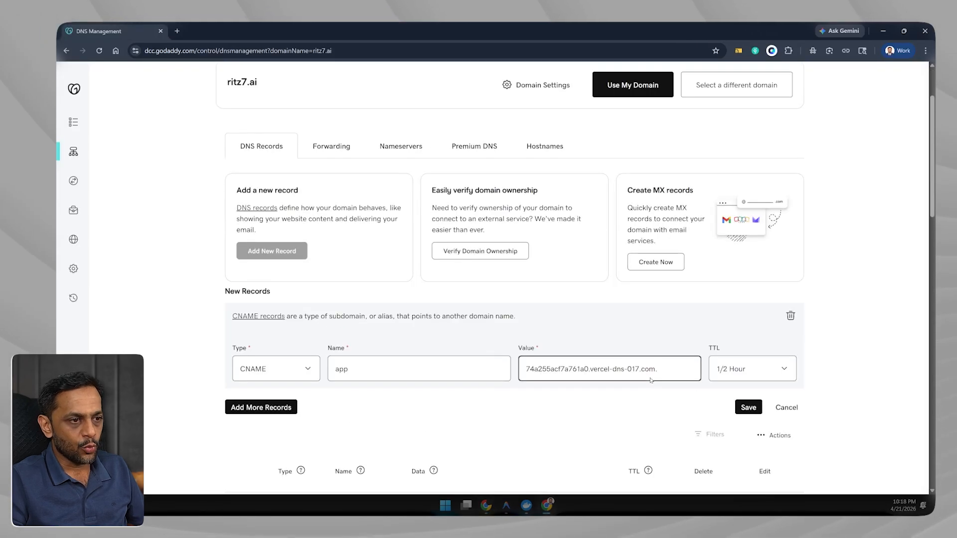
pyautogui.click(749, 407)
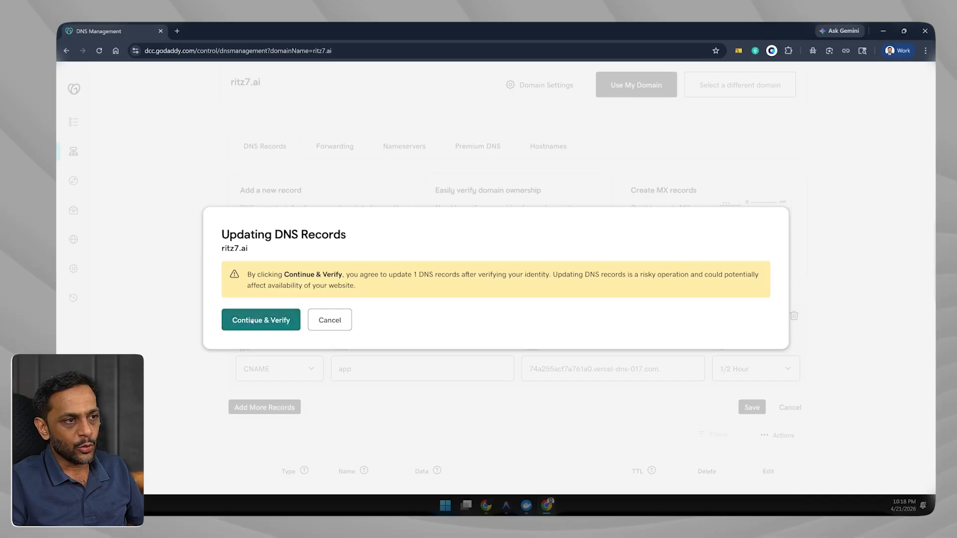
# Step: Confirm the DNS update and pass identity verification with the texted verification code
pyautogui.click(252, 321)
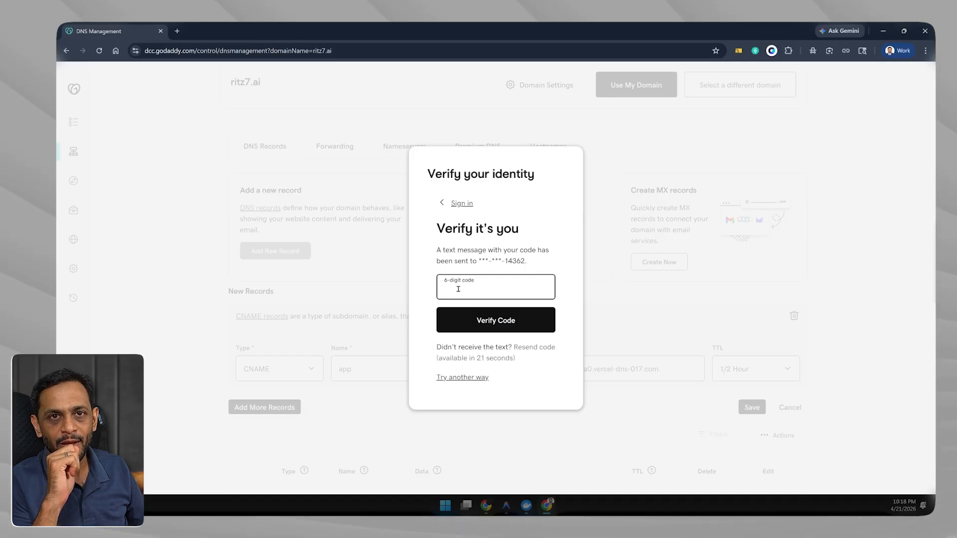
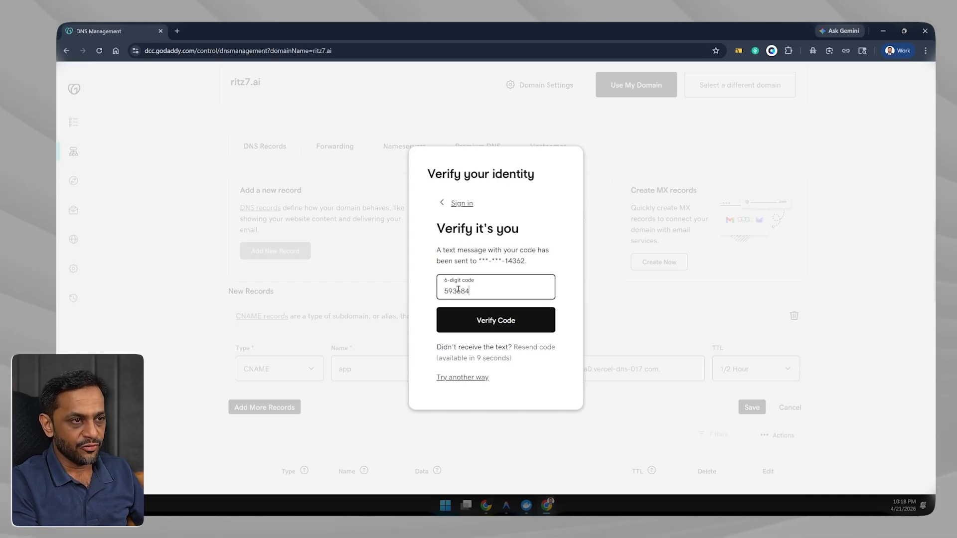
pyautogui.click(535, 313)
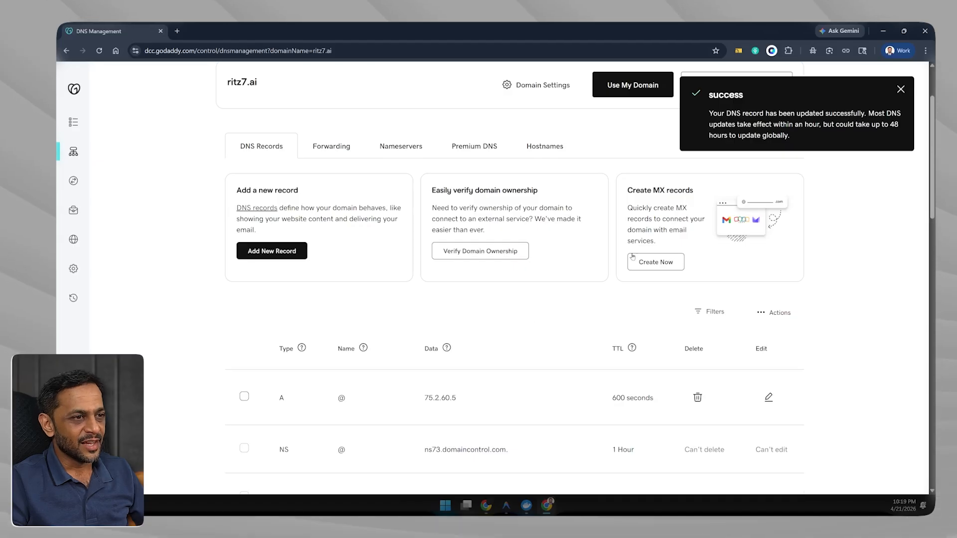
# Step: Minimize GoDaddy, refresh app.ritz7.ai in Vercel to see the NXDOMAIN cert error, and open a new tab
pyautogui.click(883, 31)
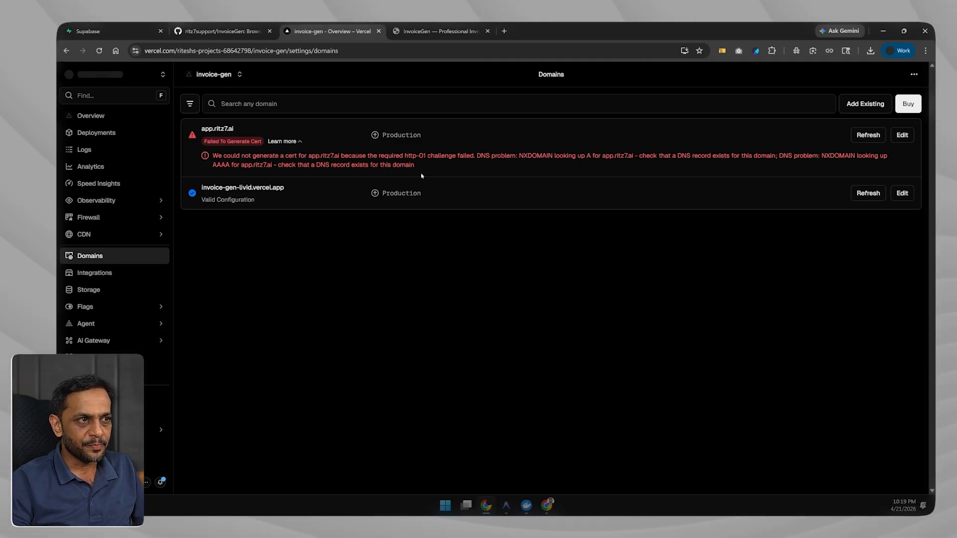
pyautogui.click(867, 136)
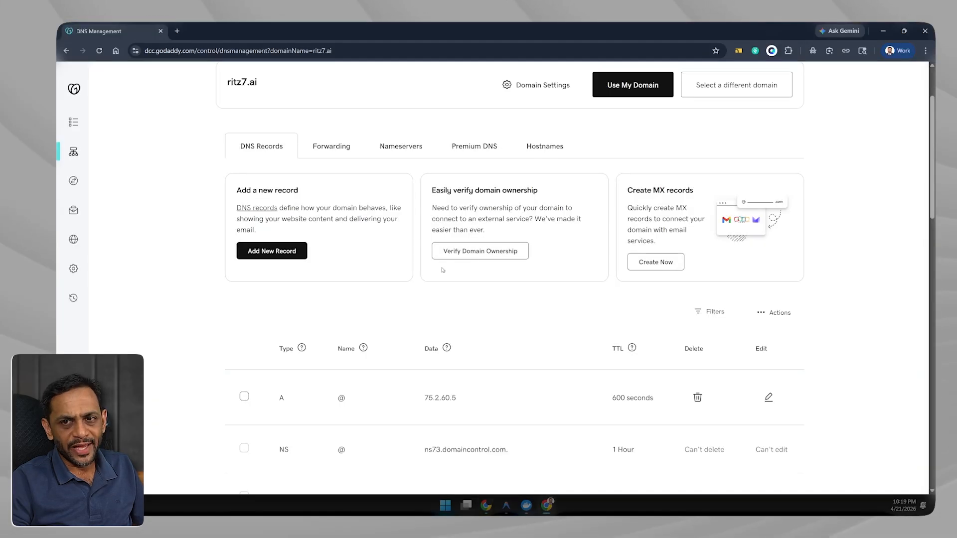
pyautogui.scroll(-3, 363, 348)
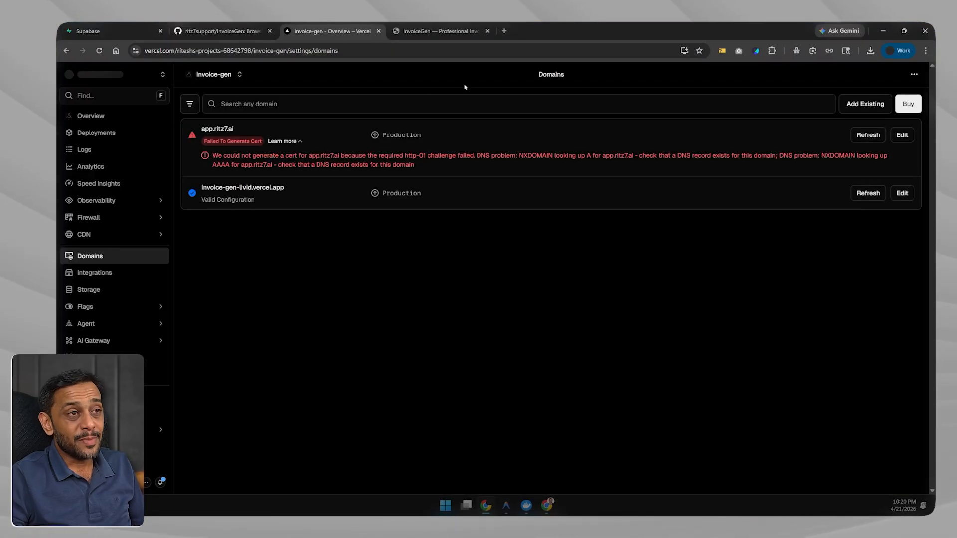
pyautogui.click(504, 32)
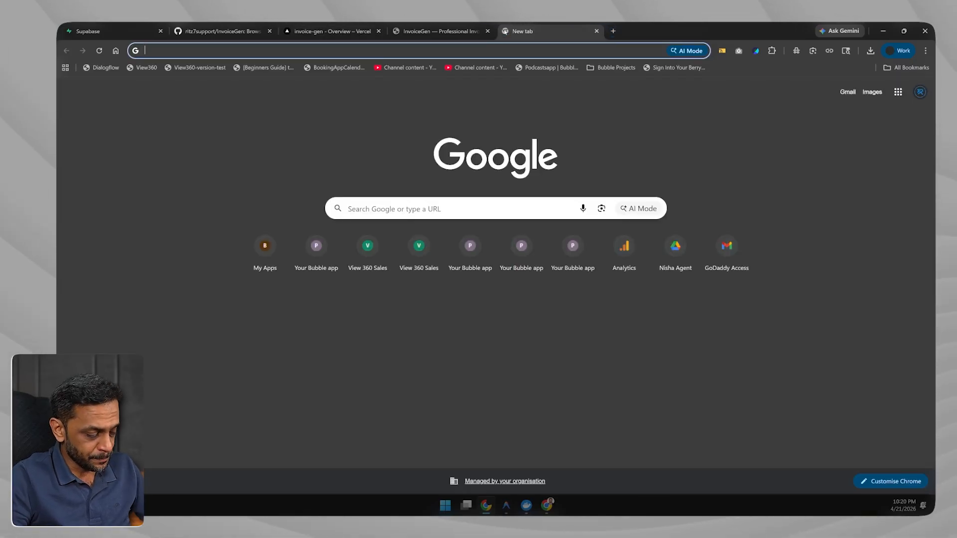
# Step: Check app.ritz7.ai's CNAME propagation on dnschecker.org, then confirm Valid Configuration in Vercel
pyautogui.write('dns checn')
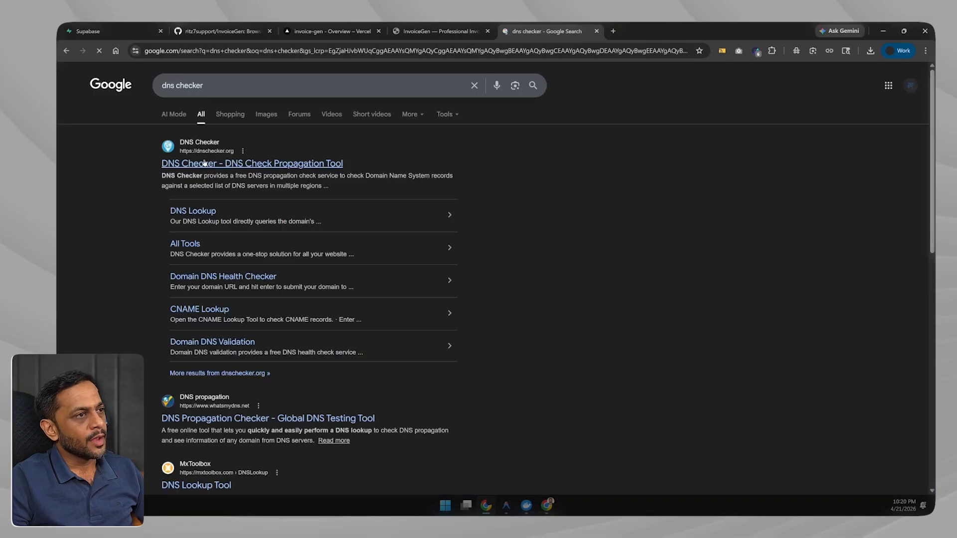
pyautogui.click(204, 162)
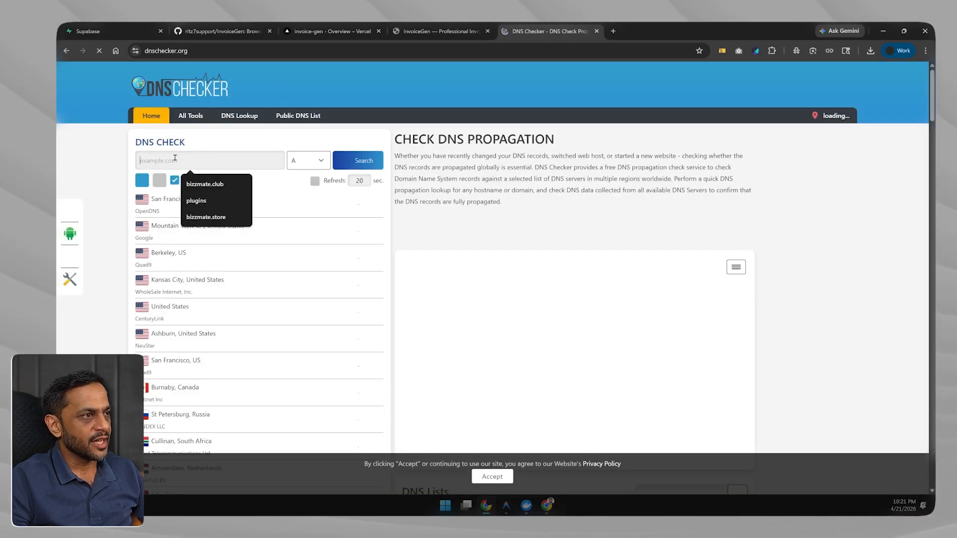
pyautogui.click(174, 157)
pyautogui.write('app.ritz7.ai')
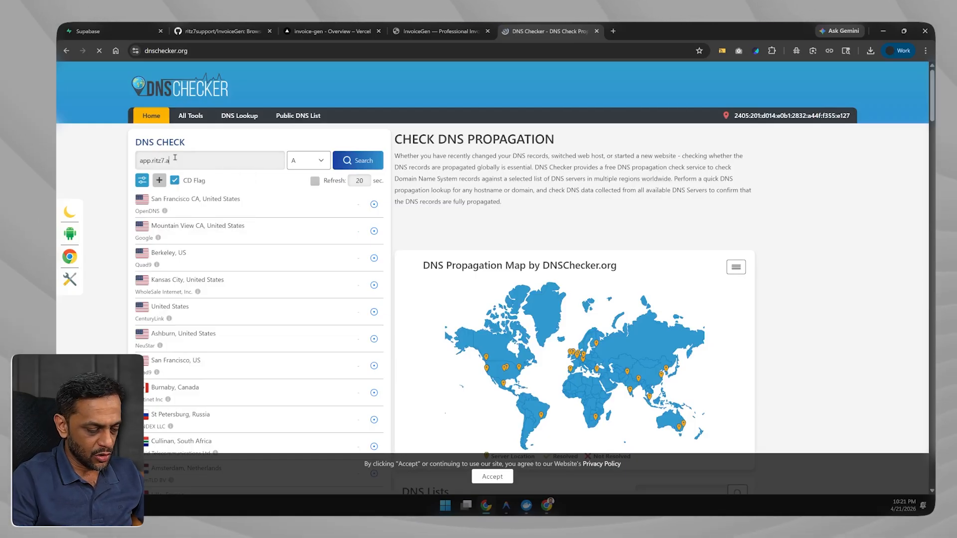
pyautogui.click(308, 160)
pyautogui.click(305, 202)
pyautogui.click(352, 160)
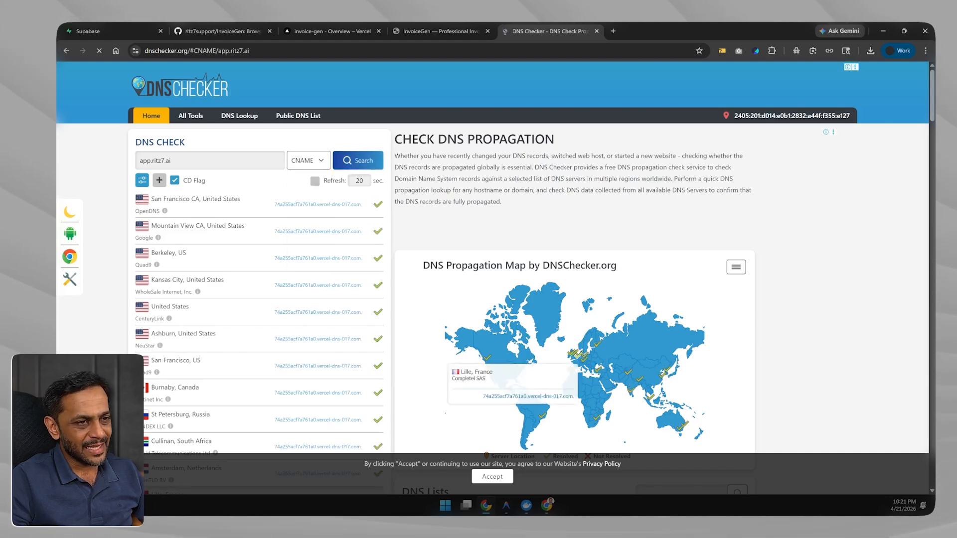
pyautogui.scroll(-2, 598, 366)
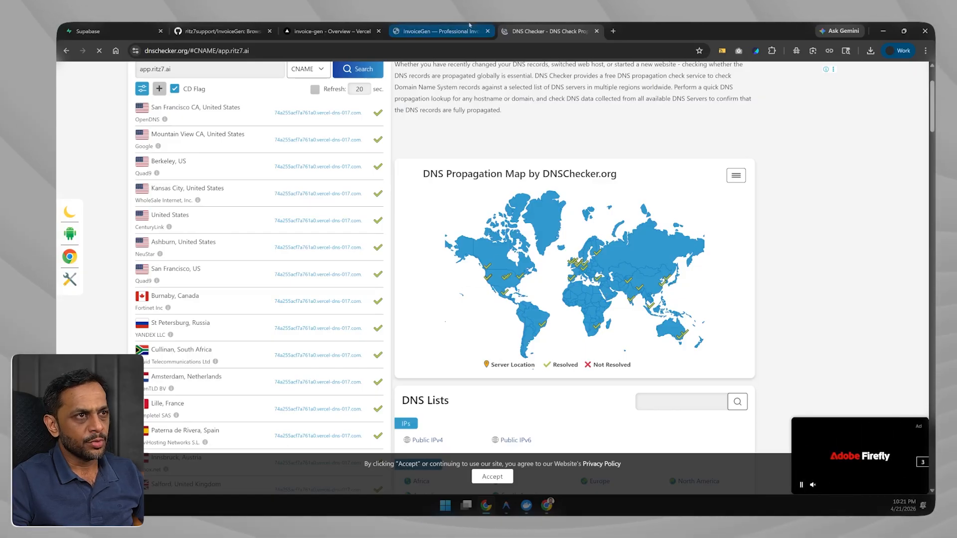
pyautogui.click(314, 32)
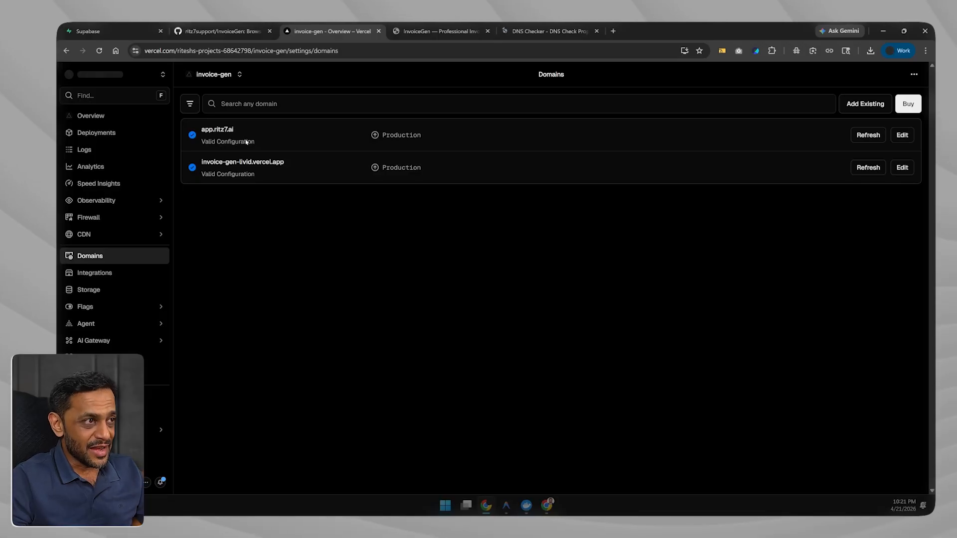
# Step: Load app.ritz7.ai in a new Chrome tab to confirm the live InvoiceGen site
pyautogui.click(613, 31)
pyautogui.write('app.ritz7.')
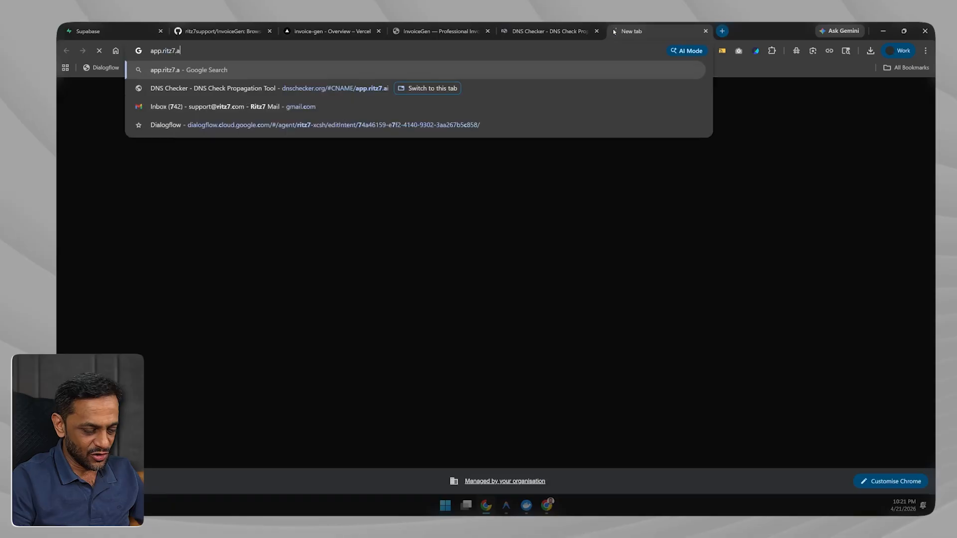
pyautogui.write('ai')
pyautogui.press('Return')
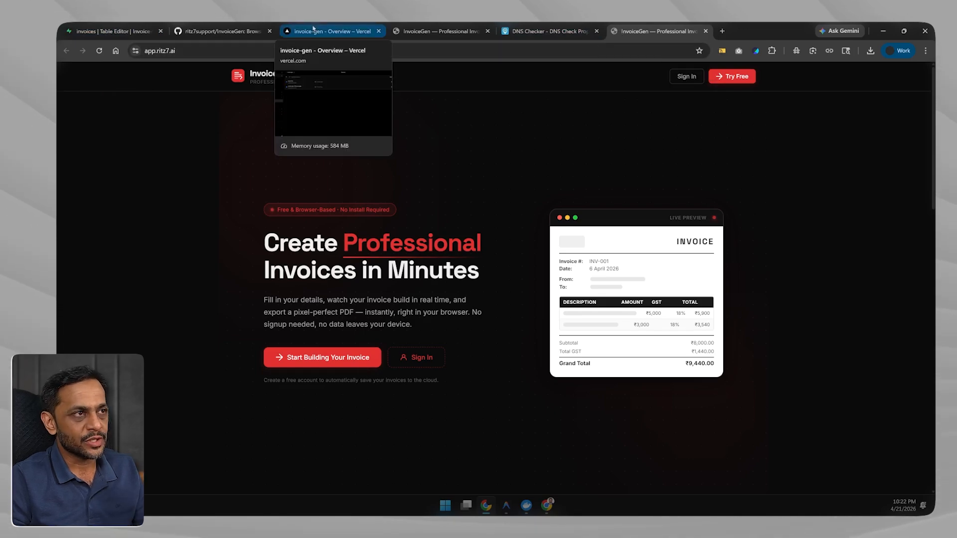
# Step: Return to the Vercel Domains tab and minimize Chrome
pyautogui.click(303, 31)
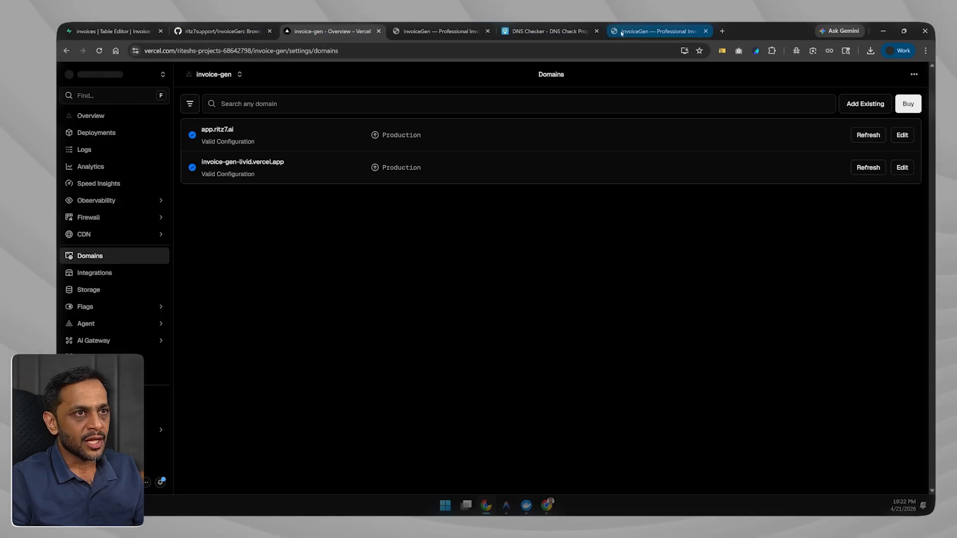
pyautogui.moveTo(624, 33)
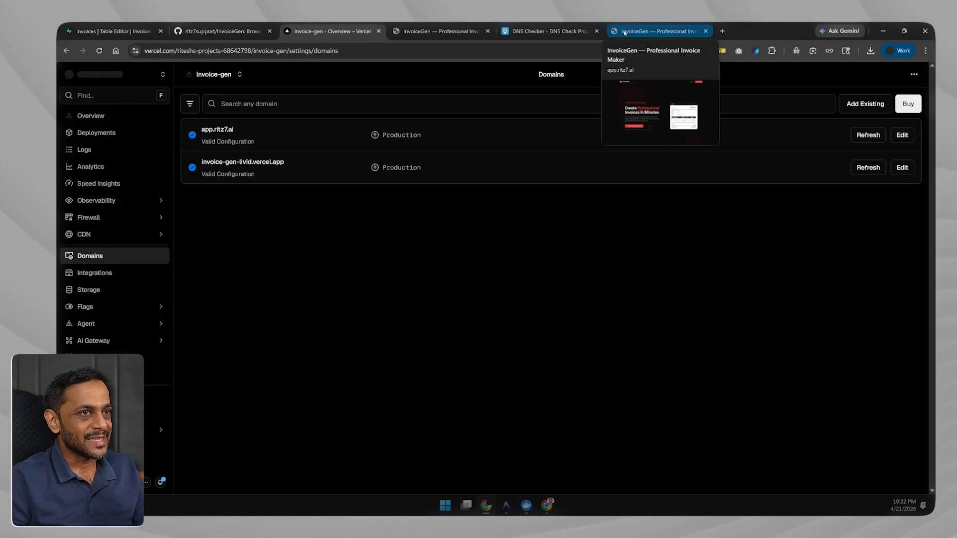
pyautogui.click(883, 31)
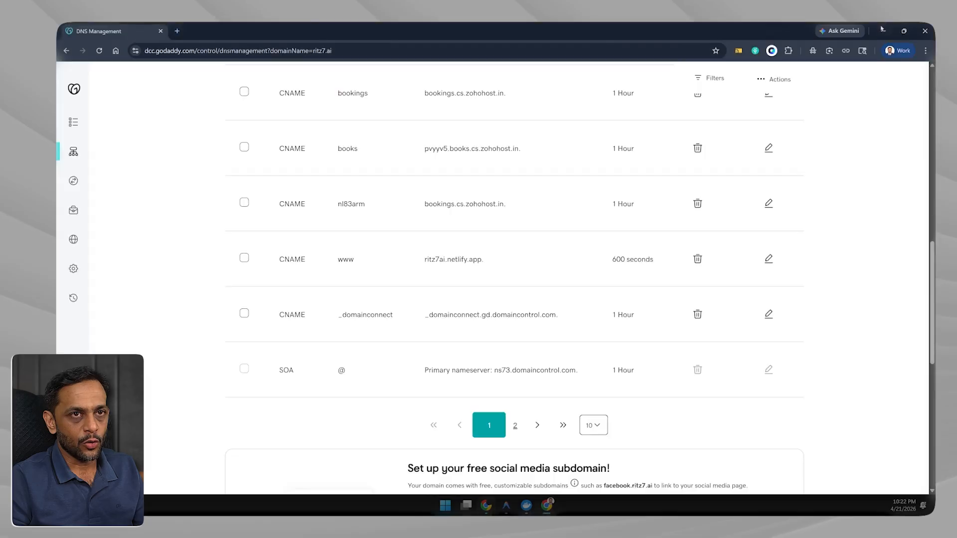
# Step: Ask the Antigravity agent to add a favicon and a meaningful meta title and description
pyautogui.click(505, 506)
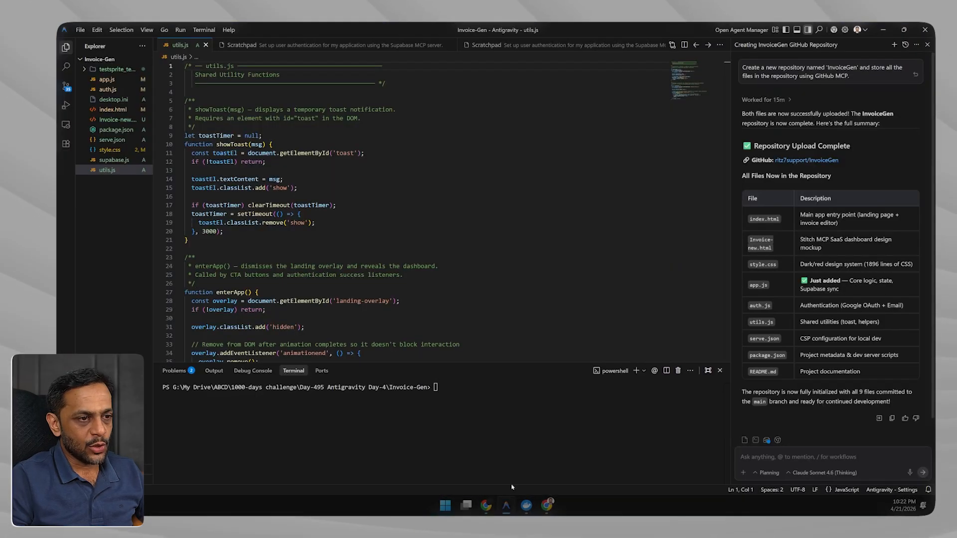
pyautogui.write('Our app is LIVE, we would love to add favicon for our')
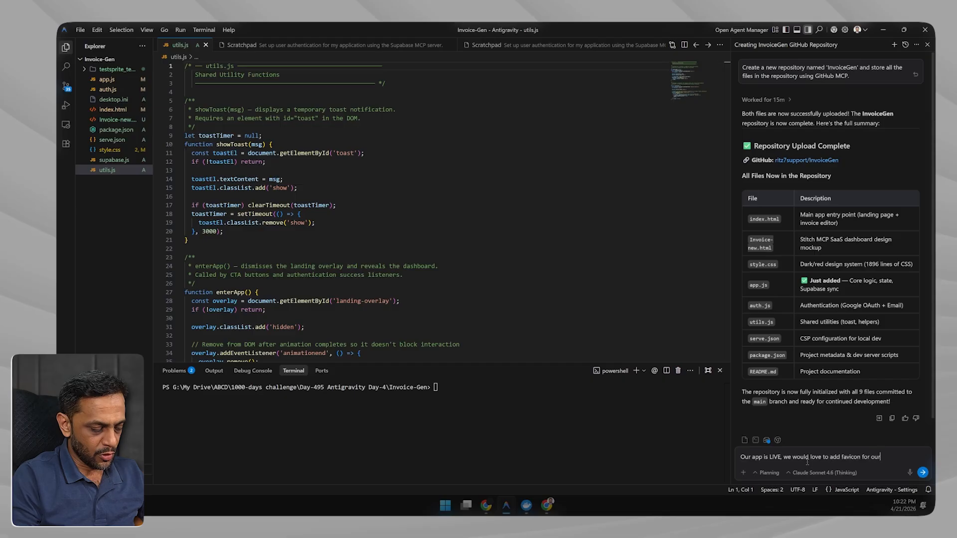
pyautogui.write(' web app. And also ')
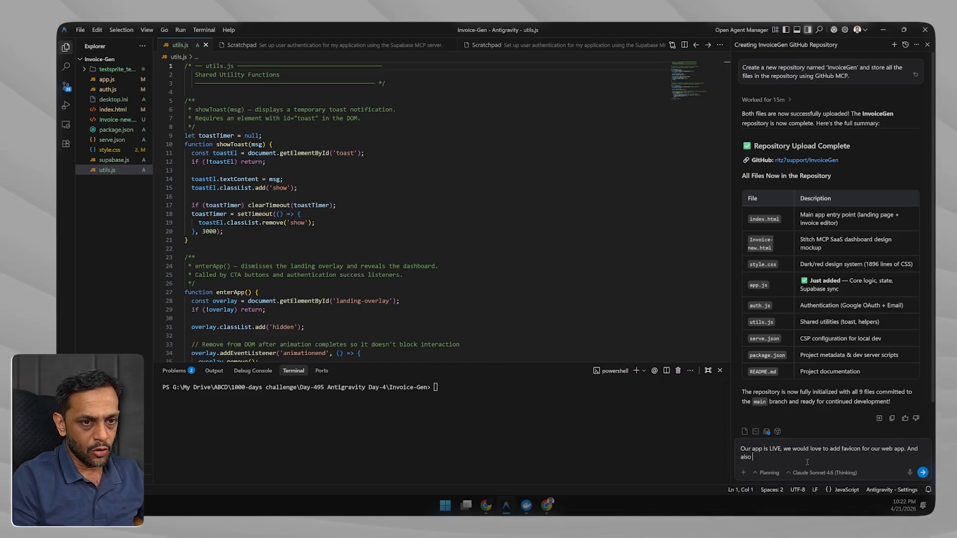
pyautogui.write('include a meaningful meta data like title and description for')
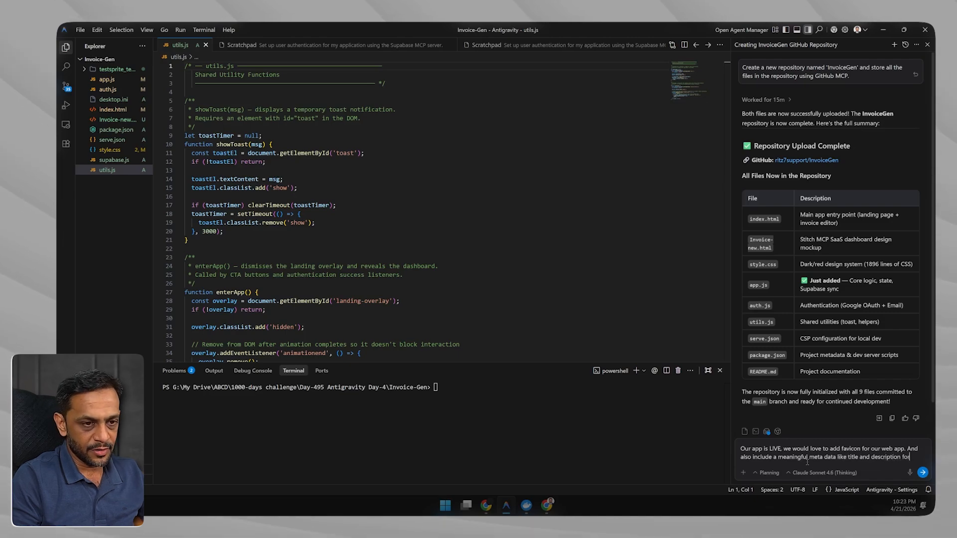
pyautogui.write(' the site.')
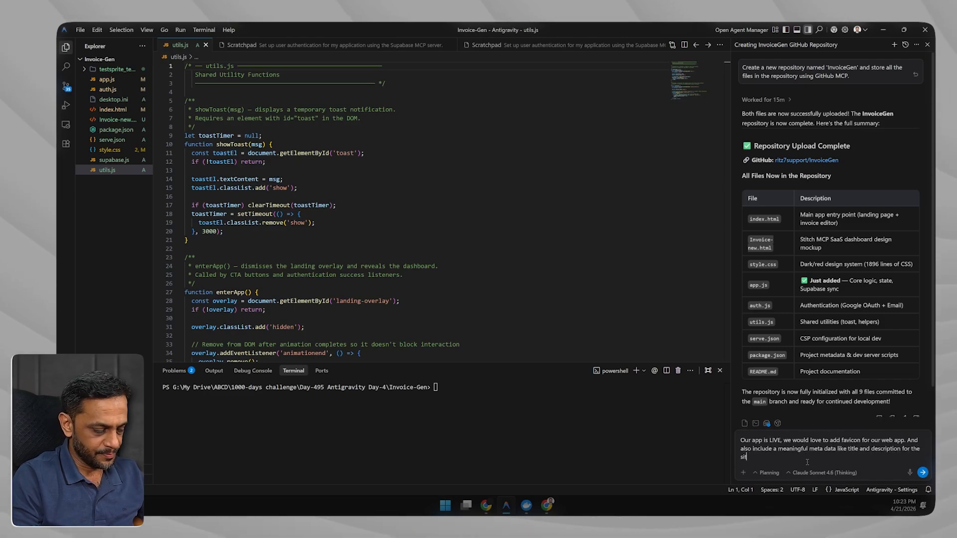
pyautogui.press('Return')
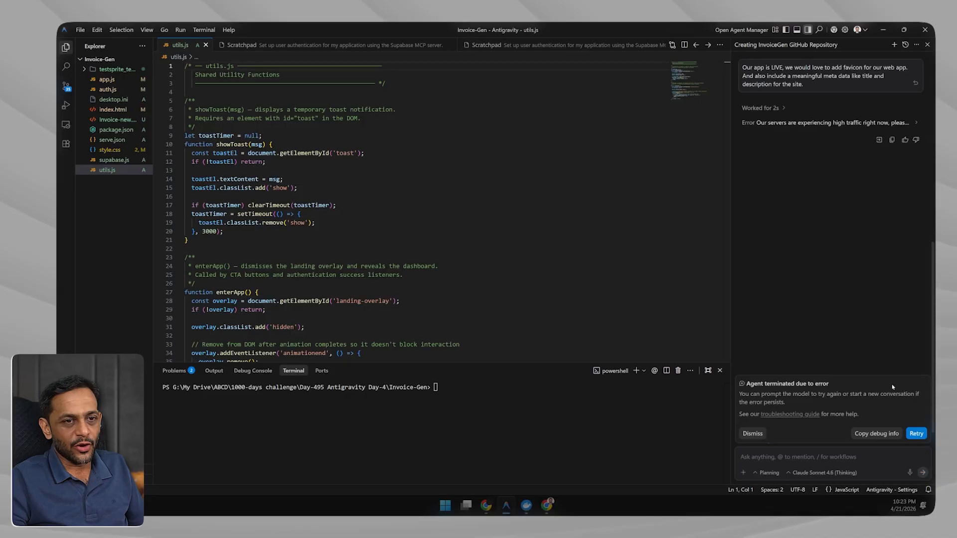
# Step: Retry the failed favicon and metadata request so the agent resumes work
pyautogui.click(920, 434)
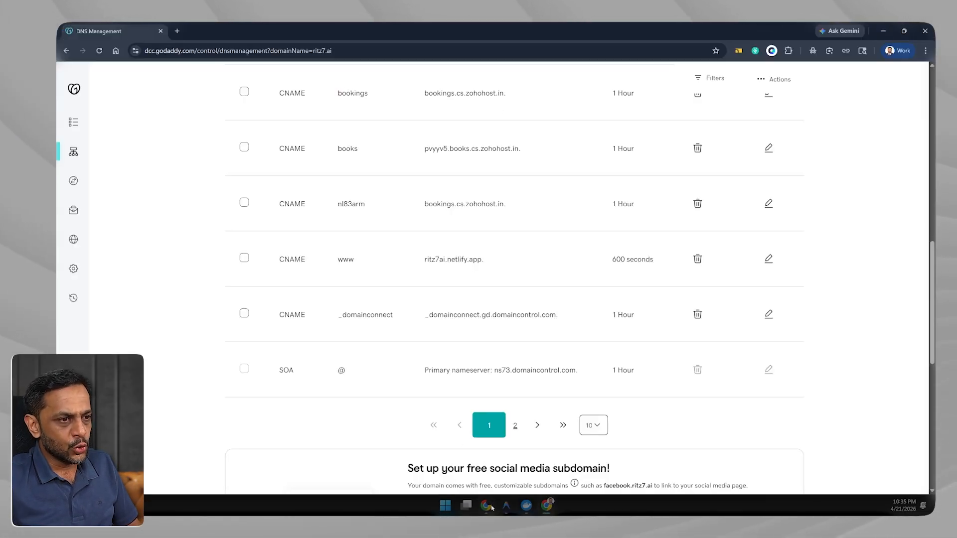
# Step: Open the newest Vercel deployment, 3uDGMHL2A, to confirm it is Ready
pyautogui.click(488, 505)
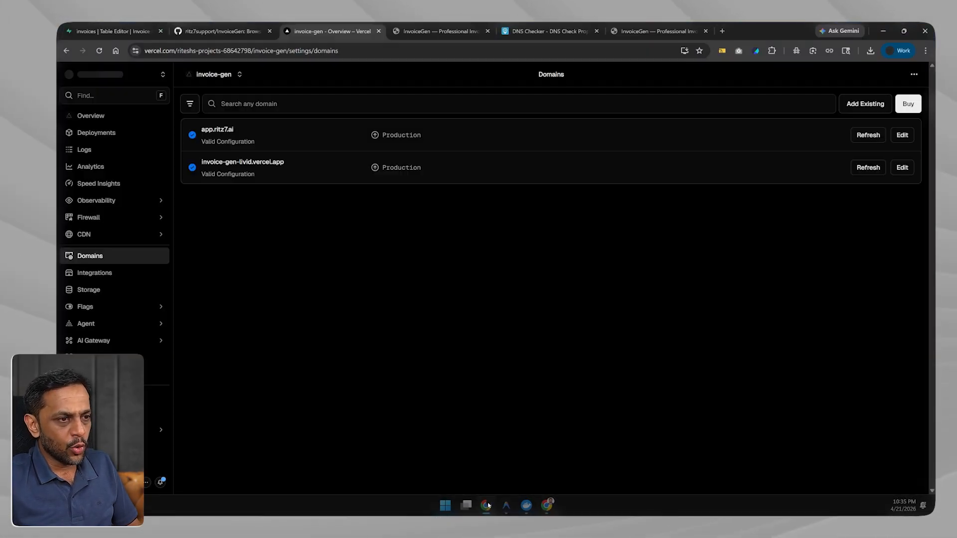
pyautogui.click(97, 134)
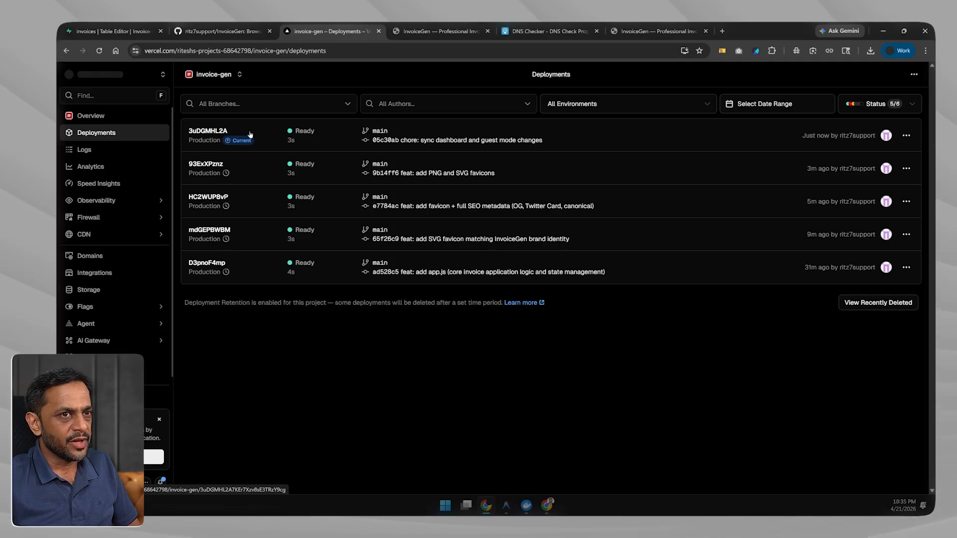
pyautogui.click(250, 134)
# Step: Reload app.ritz7.ai until the new red favicon shows, then select the site URL
pyautogui.hotkey('ctrl', '9')
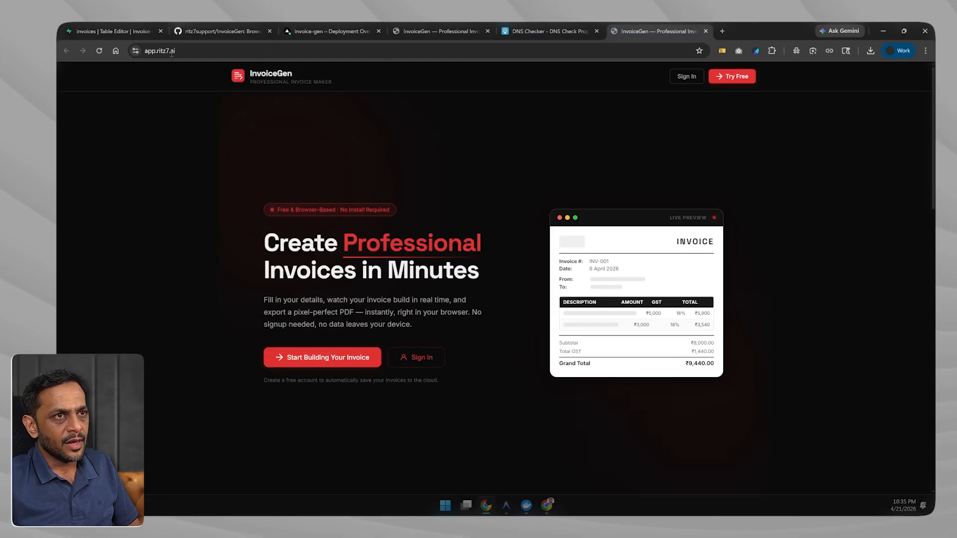
pyautogui.click(99, 50)
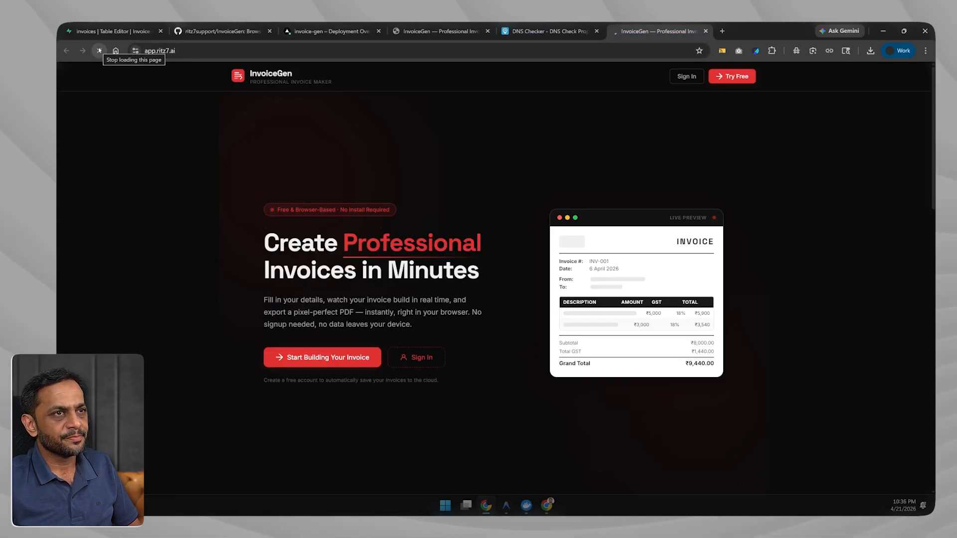
pyautogui.click(316, 32)
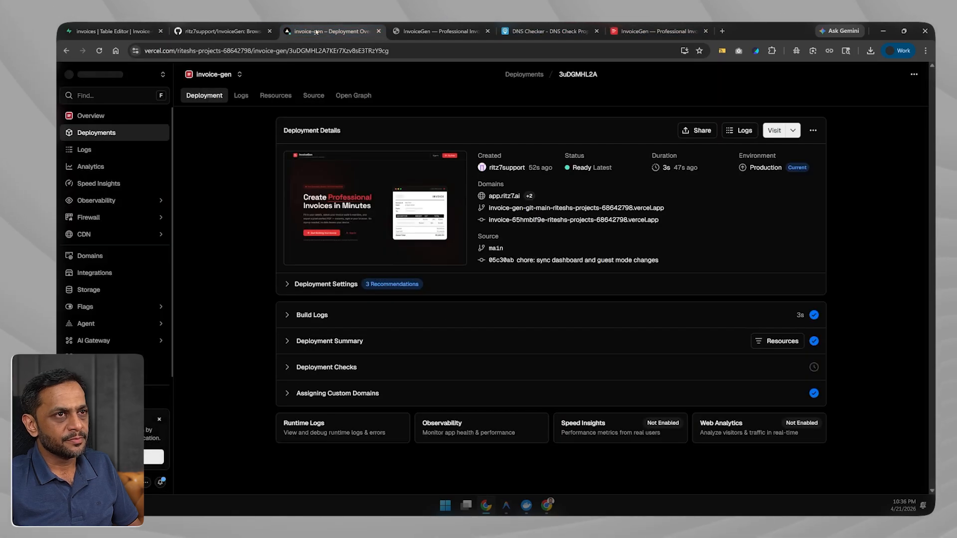
pyautogui.click(612, 32)
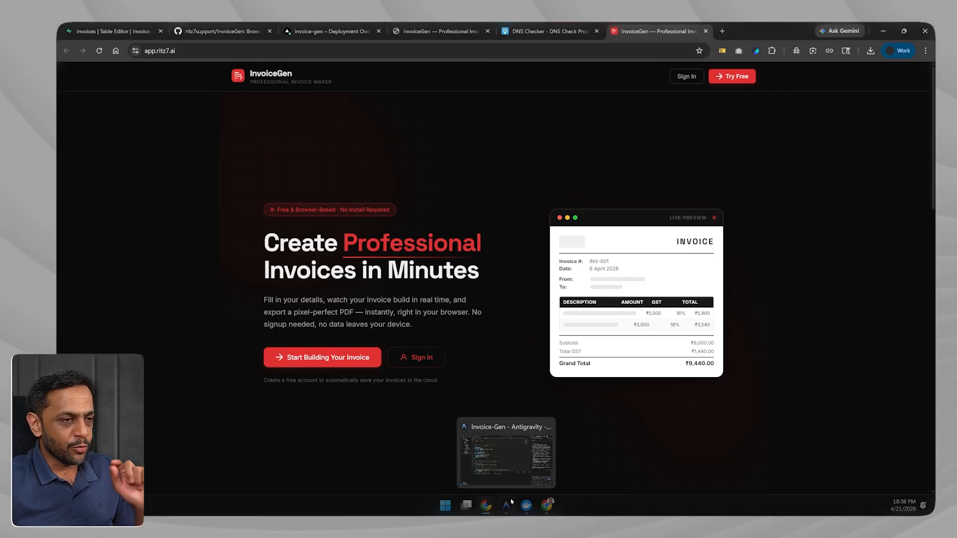
pyautogui.click(304, 33)
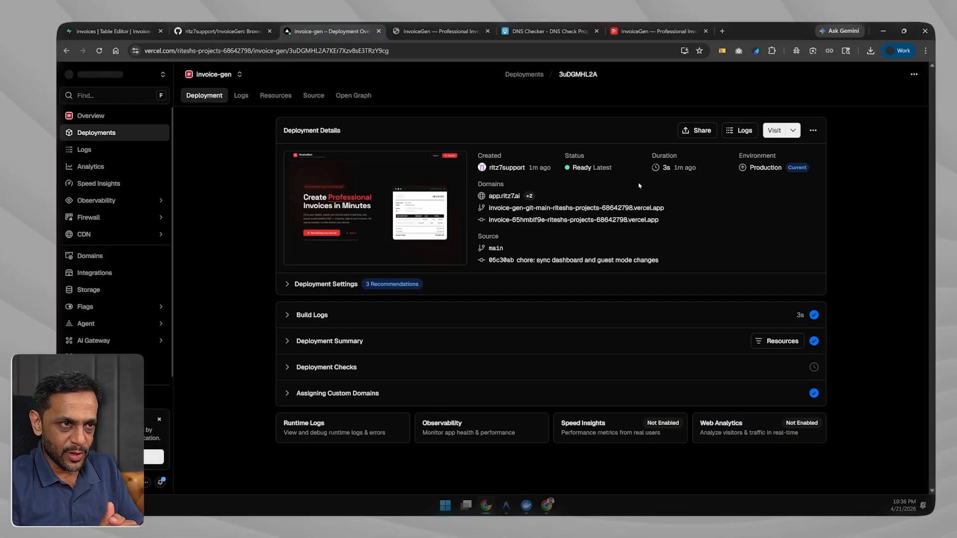
pyautogui.click(648, 28)
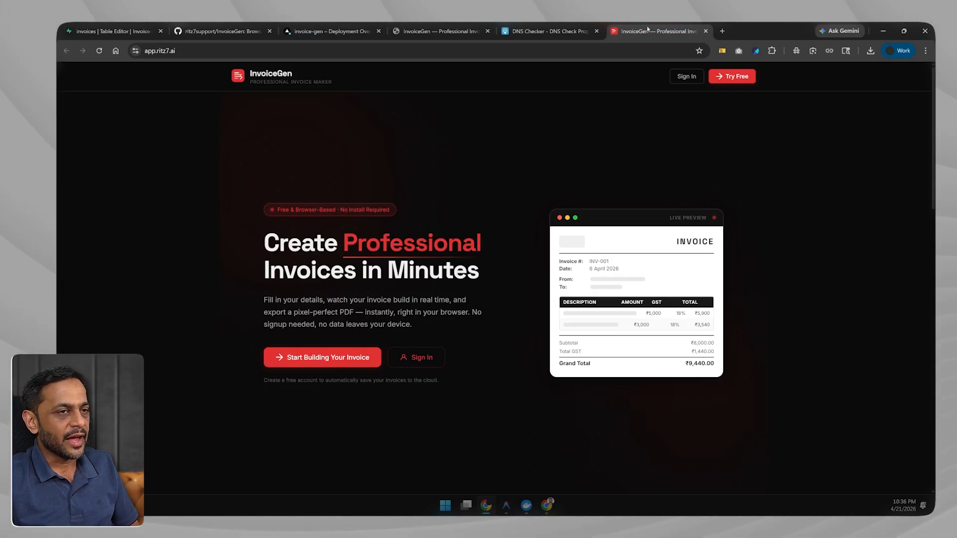
pyautogui.click(255, 51)
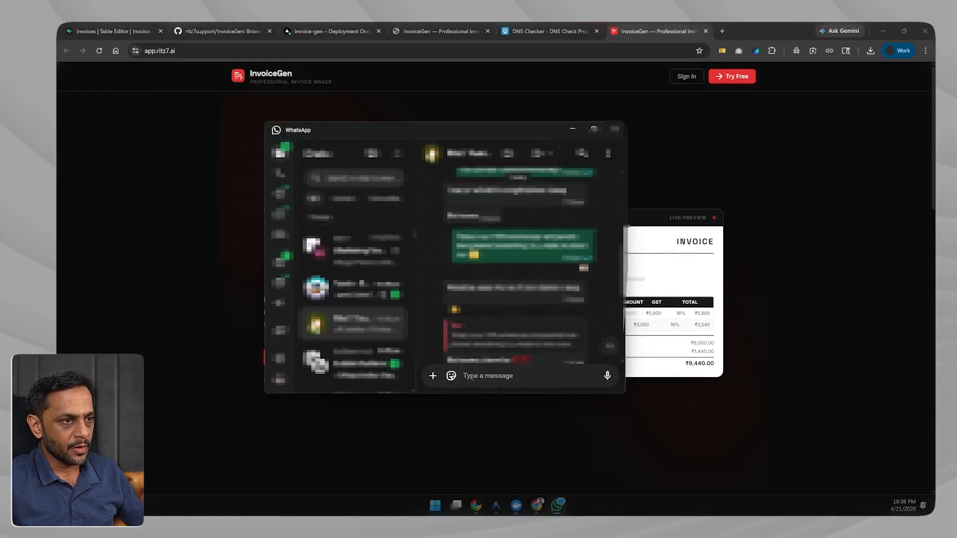
pyautogui.click(472, 378)
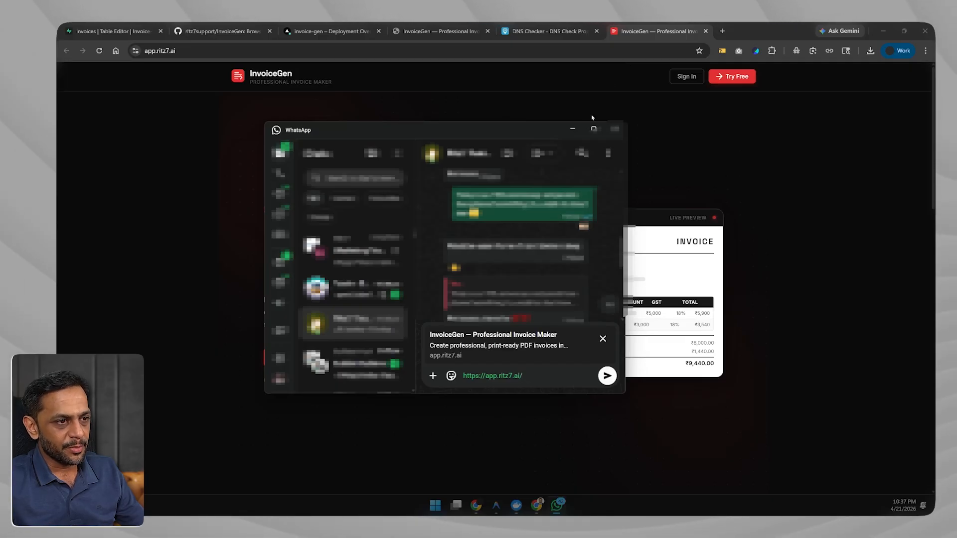
pyautogui.press('super+Up')
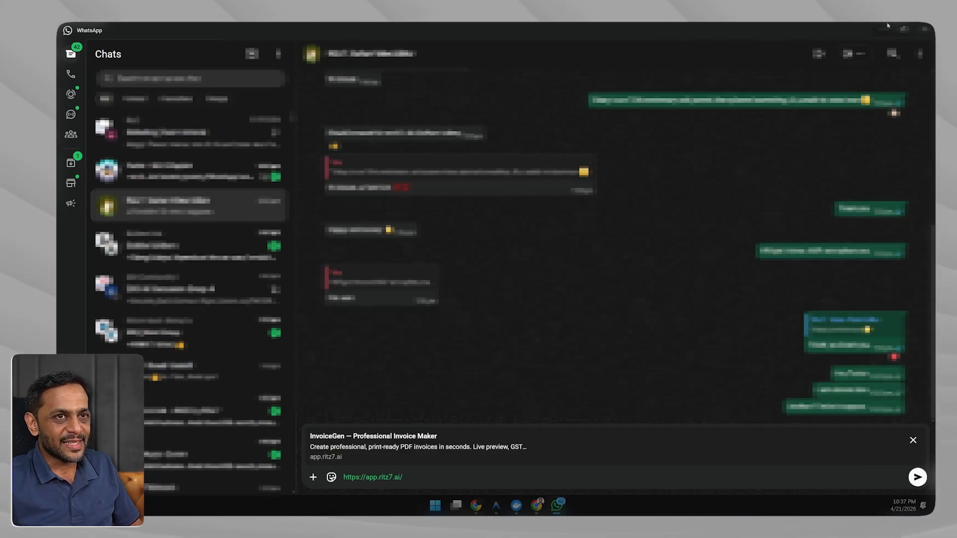
pyautogui.click(887, 27)
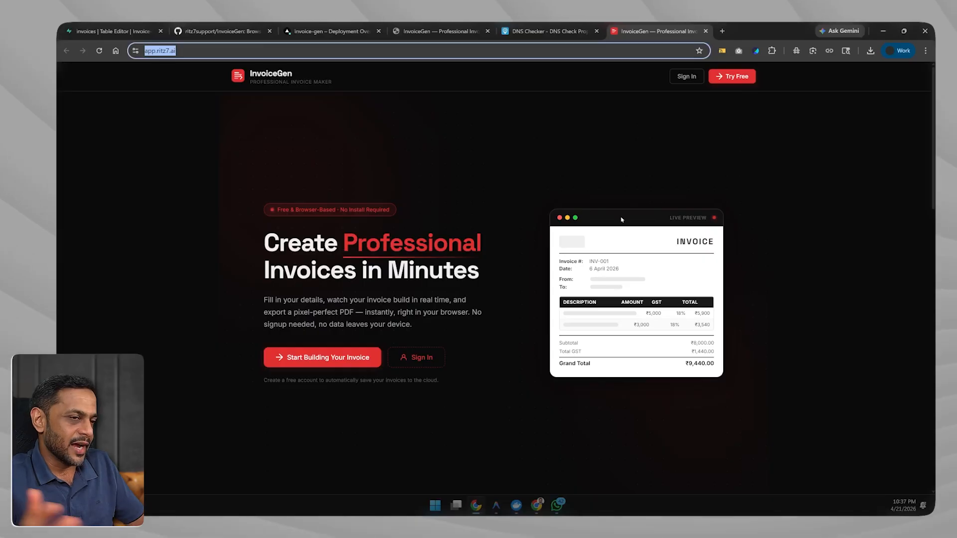